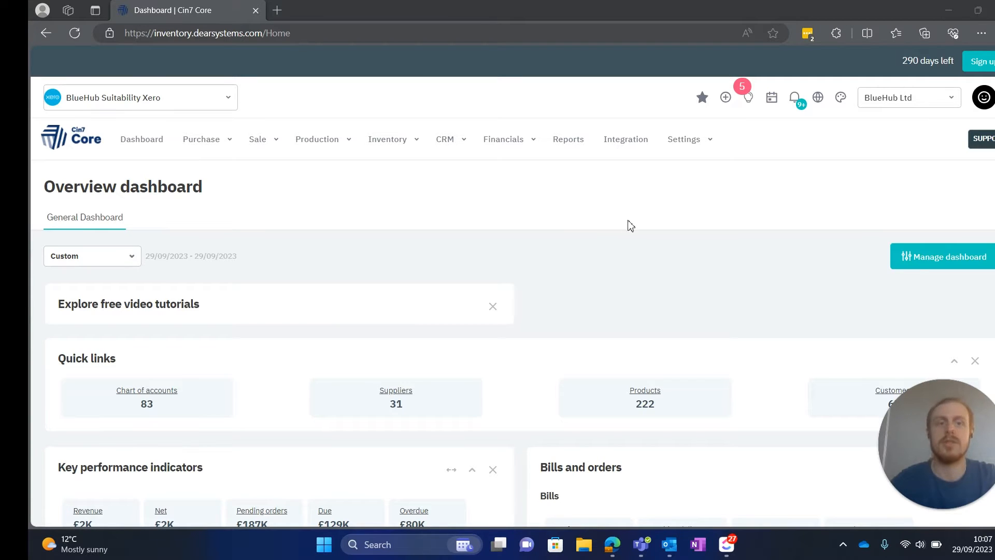
Open the automation workflow list and start a new workflow
{"action": "left_click", "coordinate": [687, 143]}
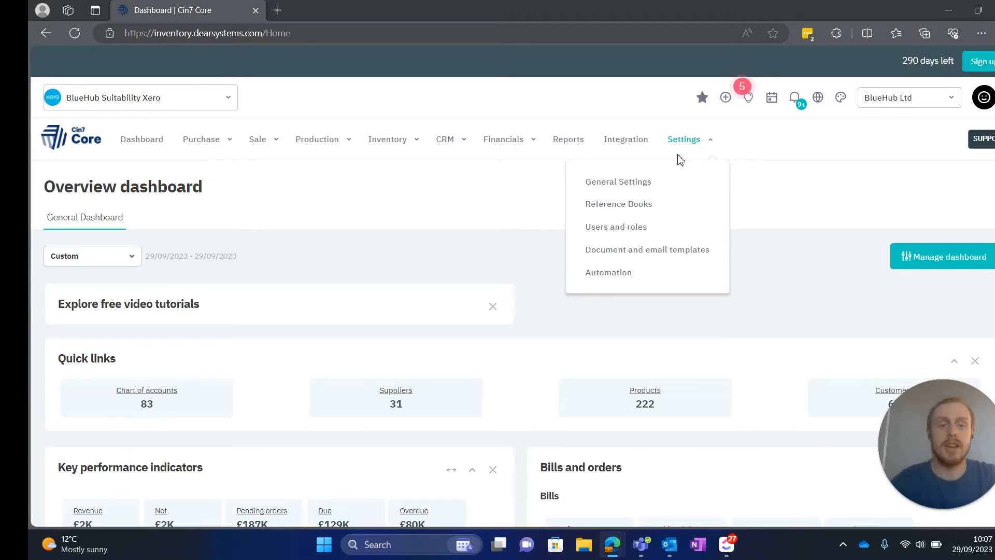
{"action": "left_click", "coordinate": [621, 276]}
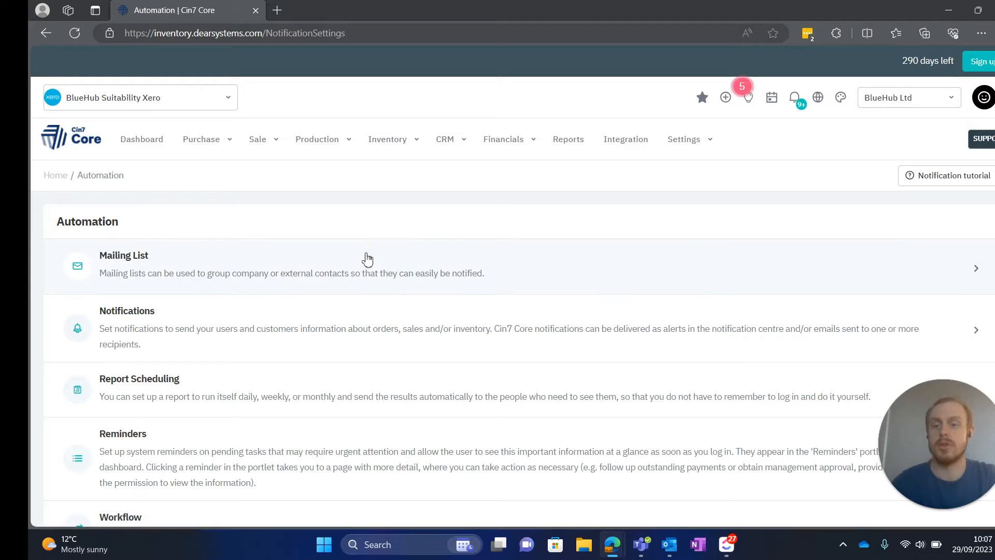
{"action": "scroll", "coordinate": [368, 258], "scroll_direction": "down", "scroll_amount": 2}
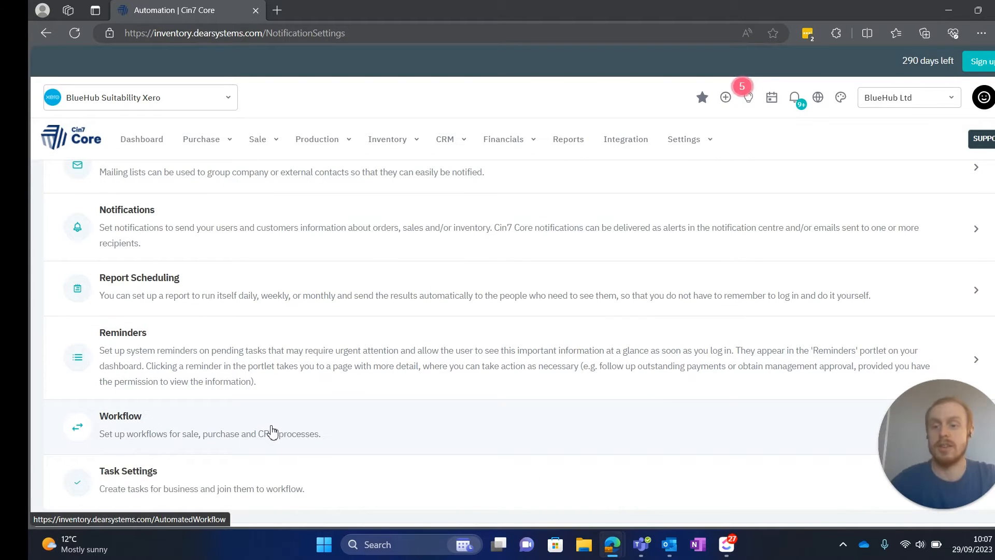
{"action": "left_click", "coordinate": [274, 431]}
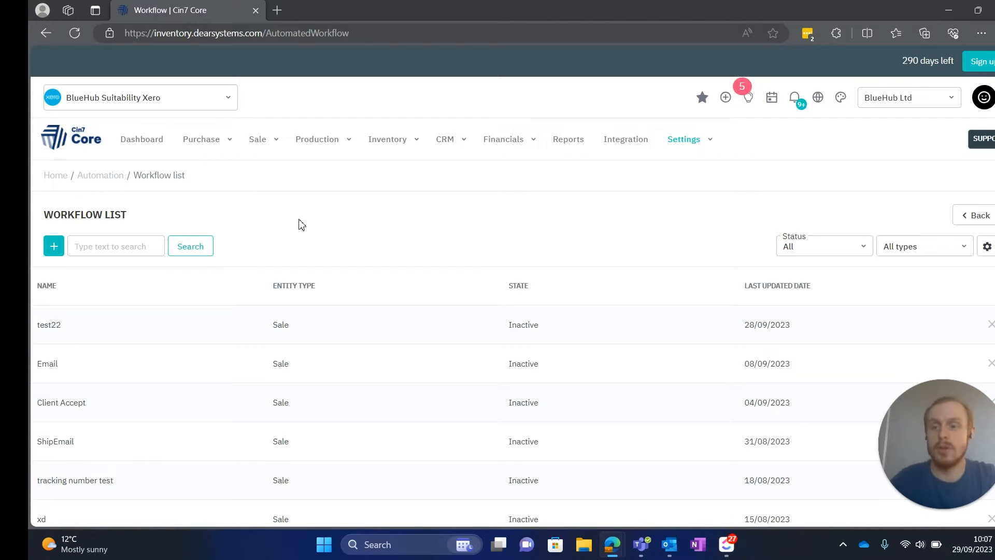
{"action": "left_click", "coordinate": [55, 246]}
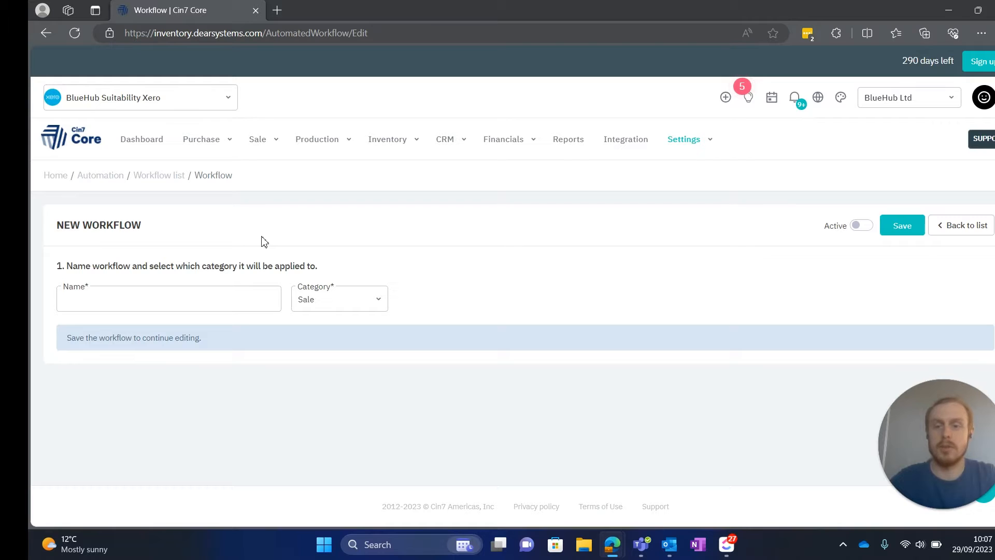
Name the new workflow AutoShip, keep its category as Sale, and save it
{"action": "left_click", "coordinate": [208, 296]}
{"action": "type", "text": "Au"}
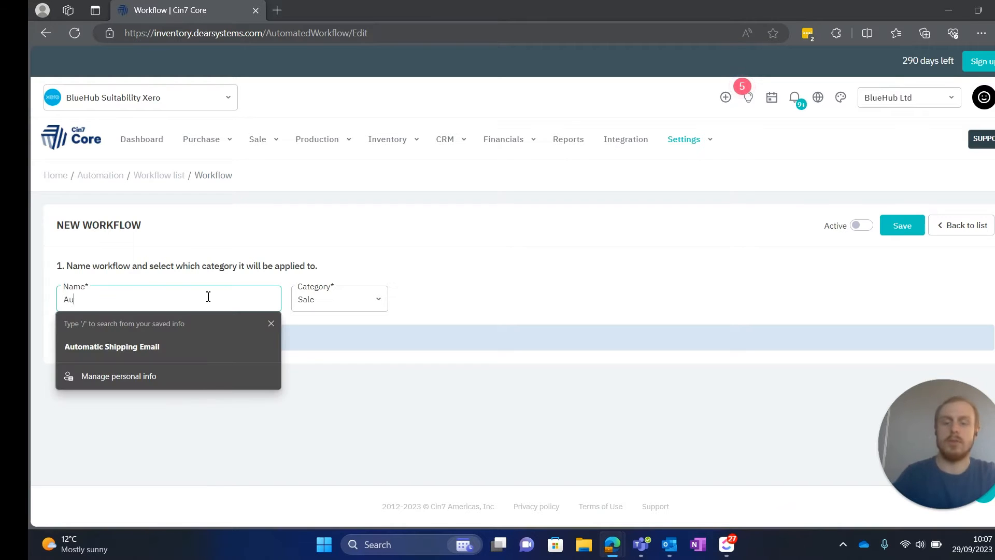
{"action": "type", "text": "toShip"}
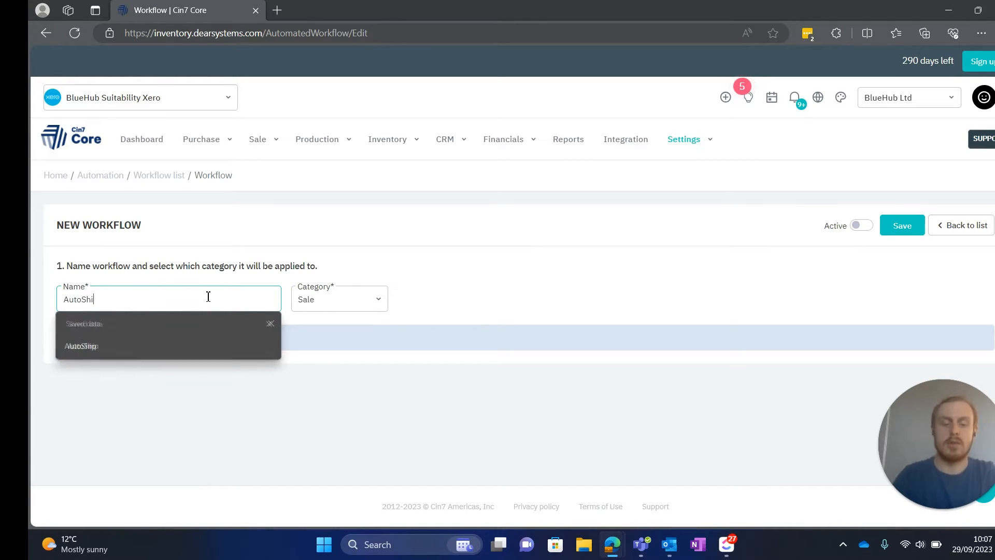
{"action": "left_click", "coordinate": [366, 271]}
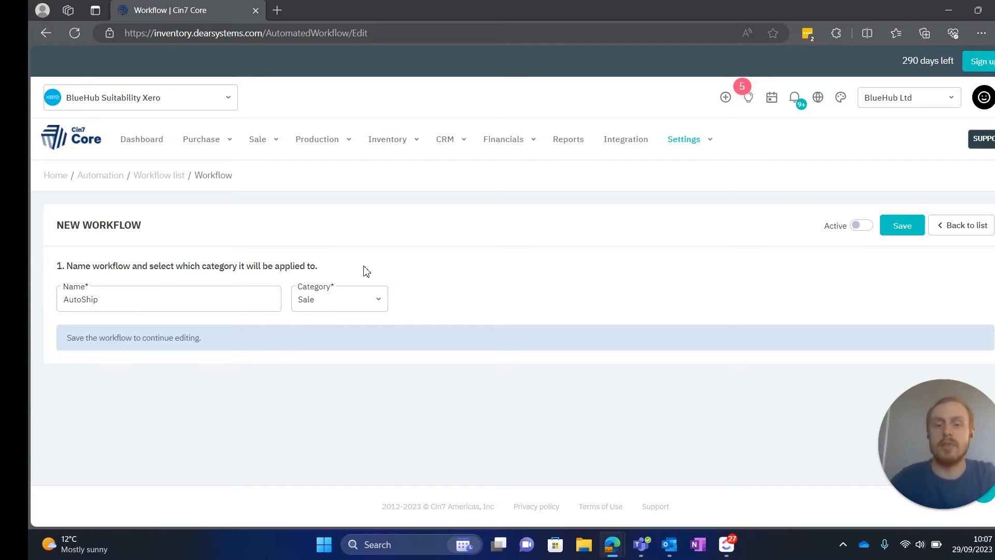
{"action": "left_click", "coordinate": [377, 304]}
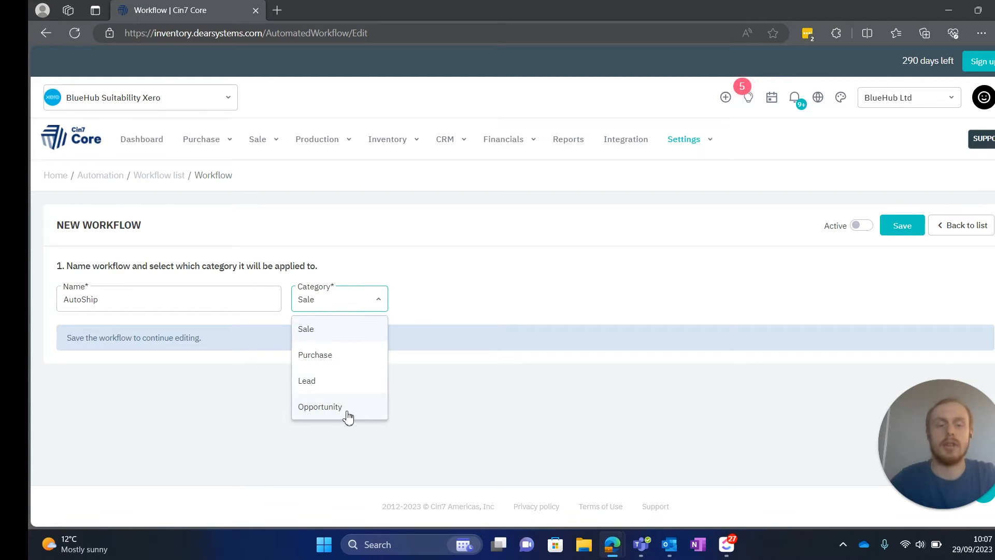
{"action": "left_click", "coordinate": [496, 293]}
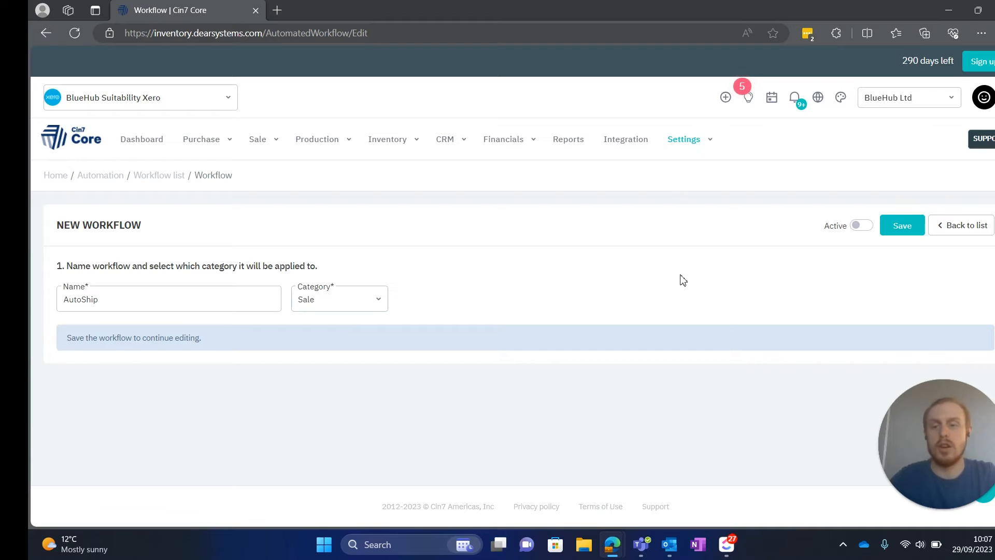
{"action": "left_click", "coordinate": [902, 226]}
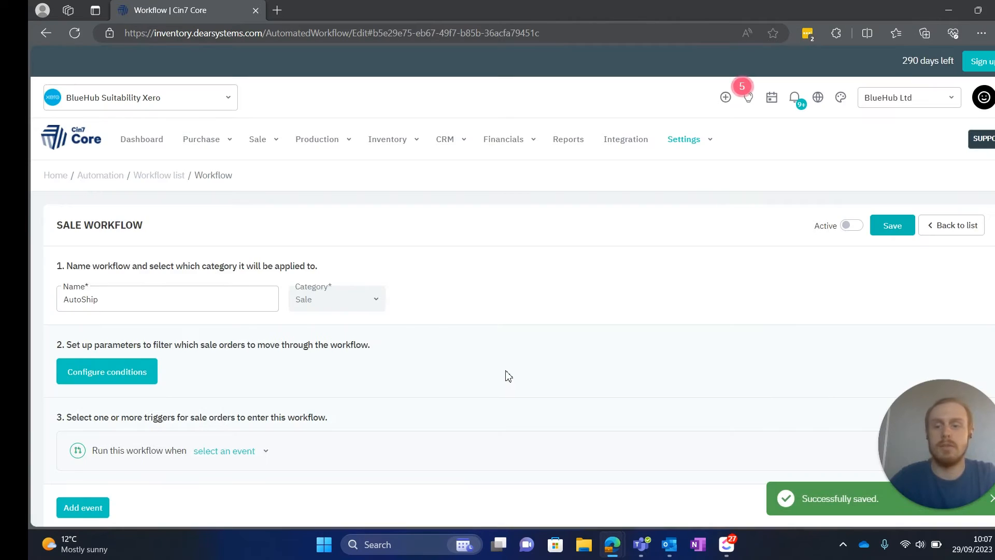
Begin configuring the workflow's filter condition with Sales representative as the parameter
{"action": "scroll", "coordinate": [507, 375], "scroll_direction": "down", "scroll_amount": 1}
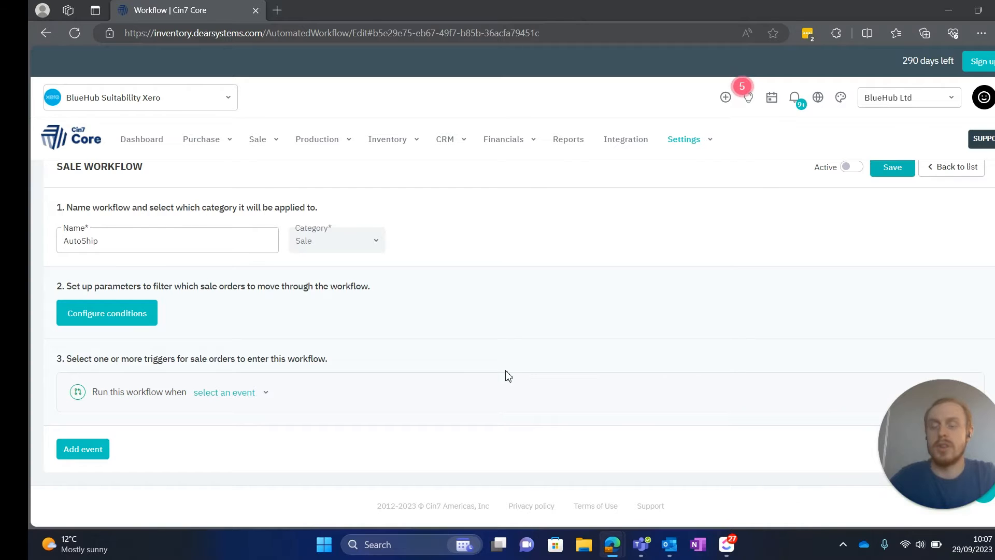
{"action": "scroll", "coordinate": [352, 331], "scroll_direction": "up", "scroll_amount": 1}
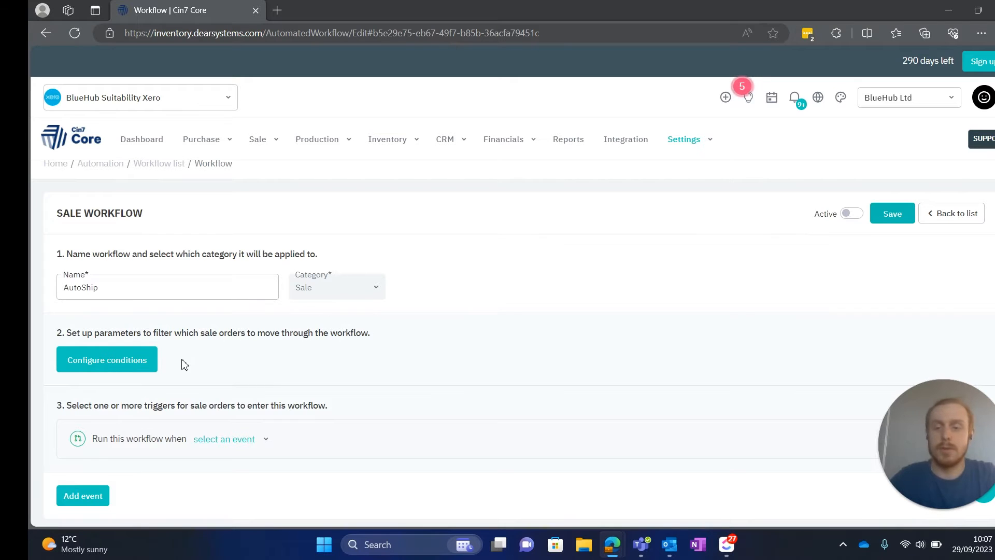
{"action": "left_click", "coordinate": [131, 360]}
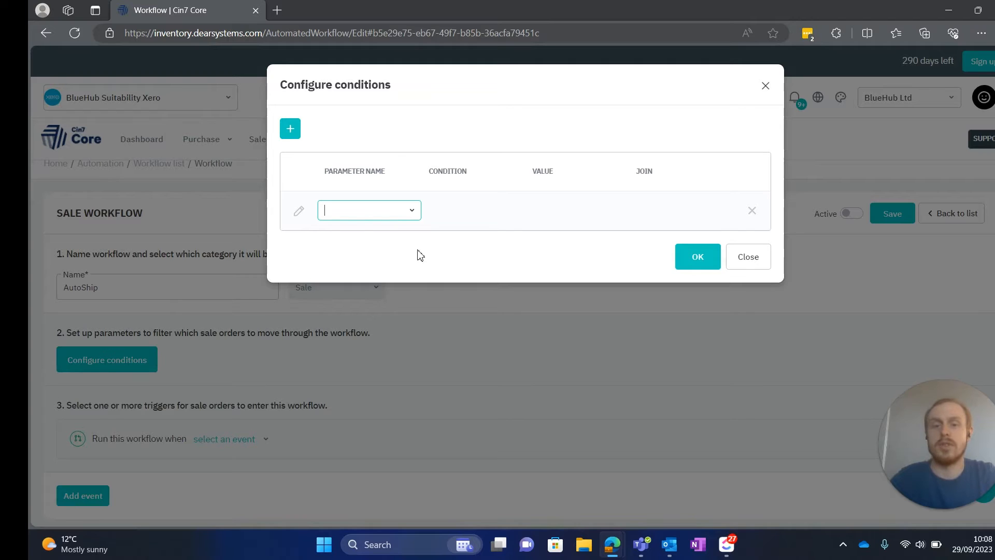
{"action": "left_click", "coordinate": [412, 212]}
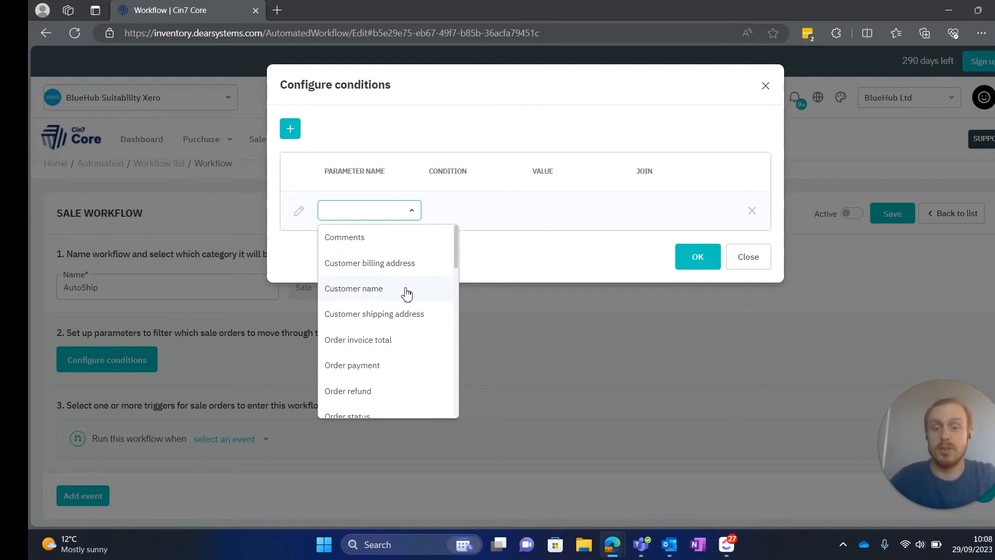
{"action": "scroll", "coordinate": [407, 294], "scroll_direction": "down", "scroll_amount": 3}
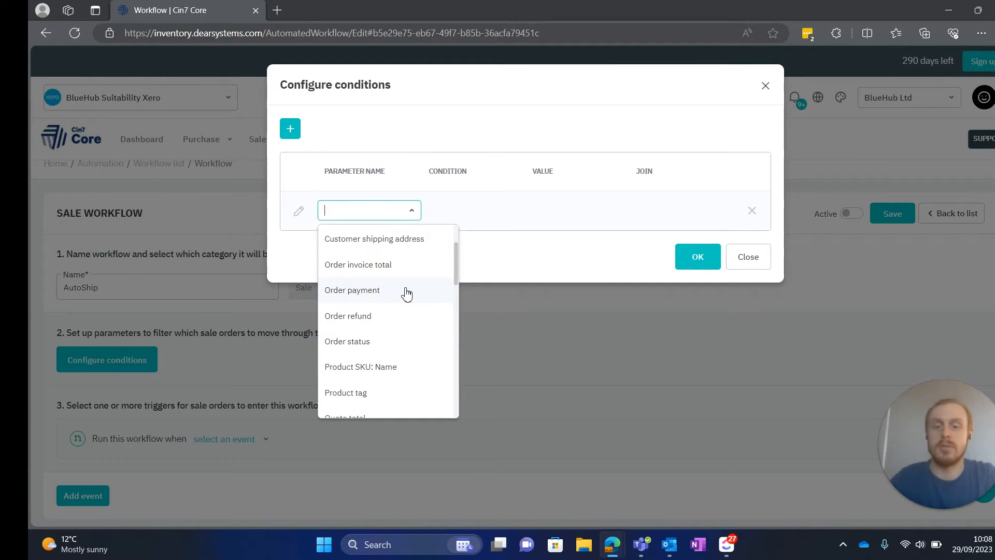
{"action": "scroll", "coordinate": [407, 294], "scroll_direction": "down", "scroll_amount": 1}
{"action": "scroll", "coordinate": [407, 293], "scroll_direction": "down", "scroll_amount": 3}
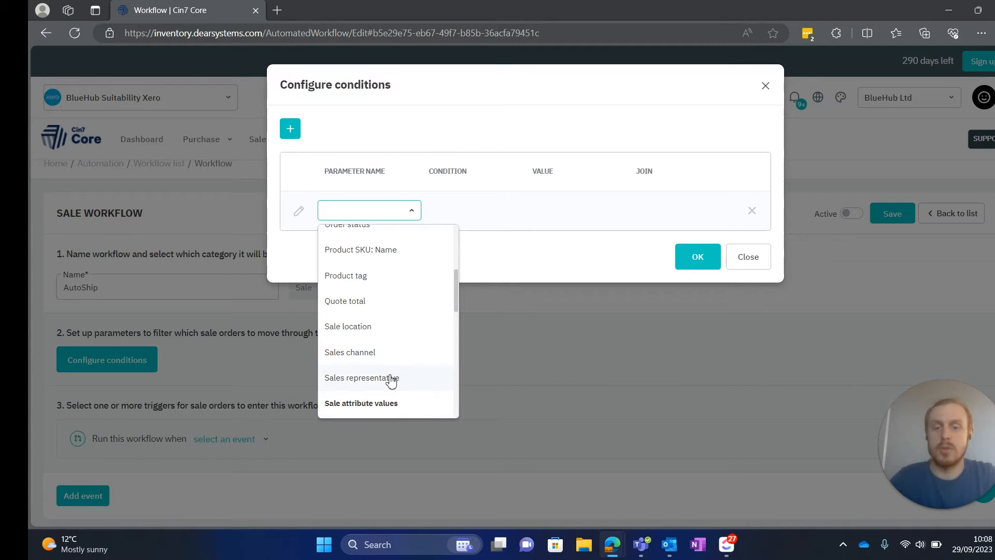
{"action": "left_click", "coordinate": [391, 381]}
{"action": "left_click", "coordinate": [456, 255]}
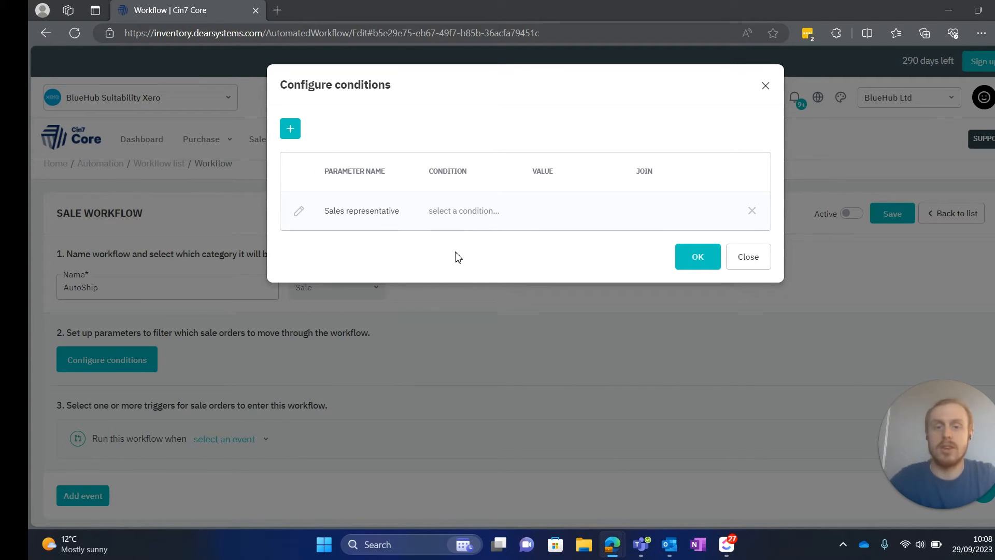
Set the condition to Equals, choose the sales representative's name as its value, and confirm the condition
{"action": "left_click", "coordinate": [517, 215]}
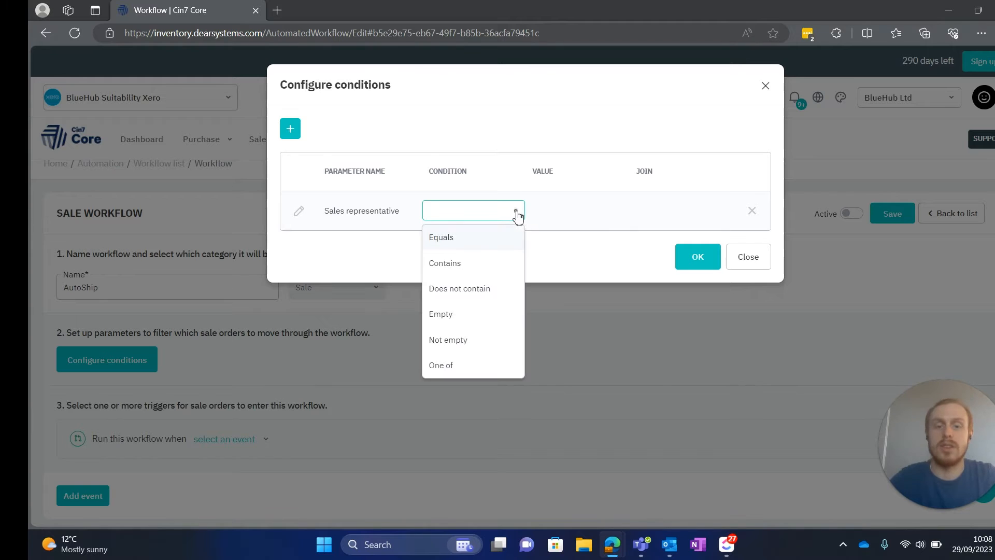
{"action": "left_click", "coordinate": [493, 247]}
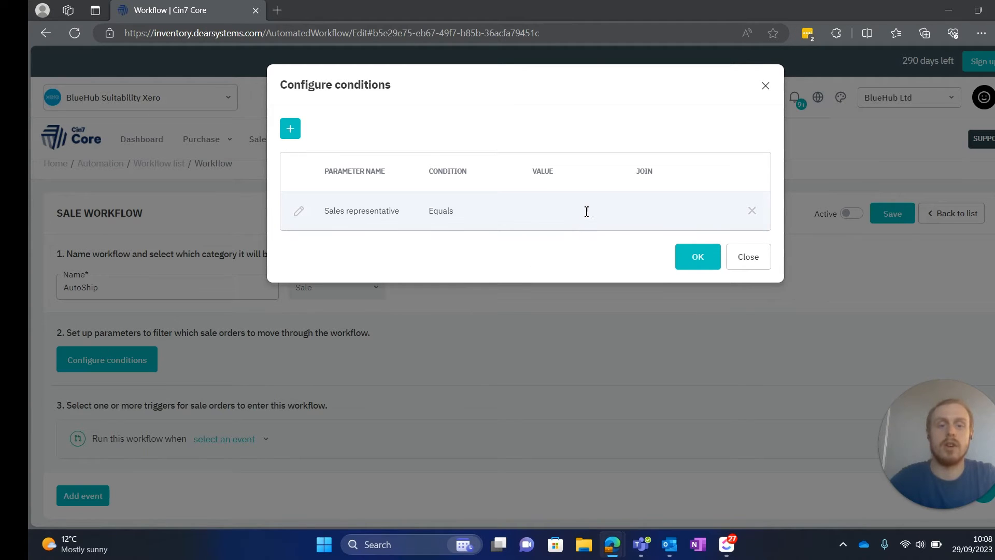
{"action": "left_click", "coordinate": [586, 211]}
{"action": "left_click", "coordinate": [619, 212]}
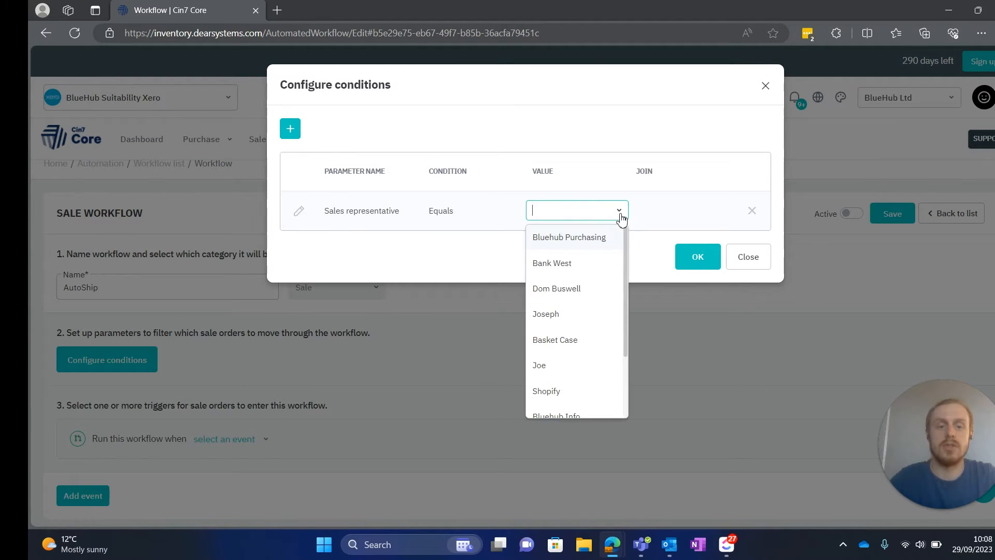
{"action": "left_click", "coordinate": [570, 367]}
{"action": "left_click", "coordinate": [696, 259]}
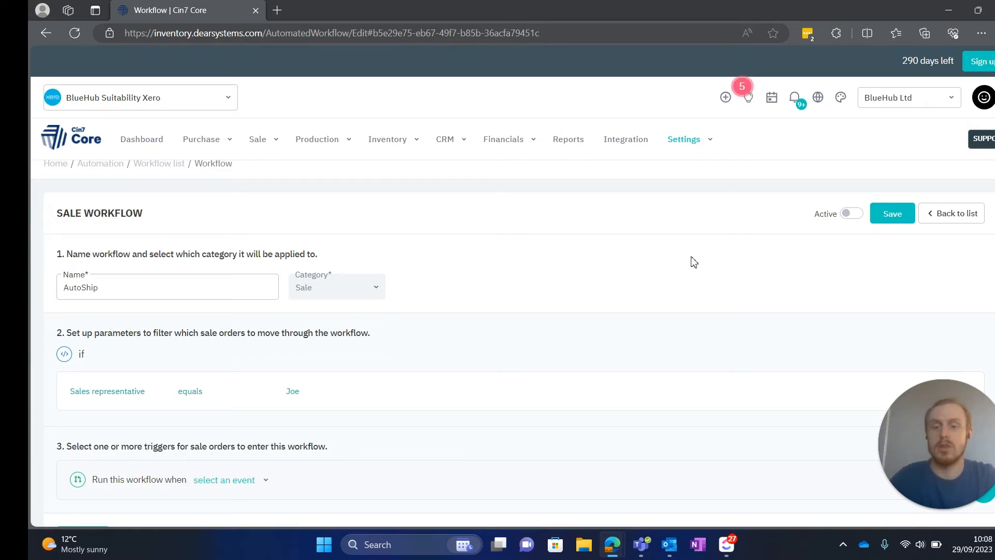
Set the workflow's trigger event to "sale ship is authorised"
{"action": "scroll", "coordinate": [694, 262], "scroll_direction": "down", "scroll_amount": 1}
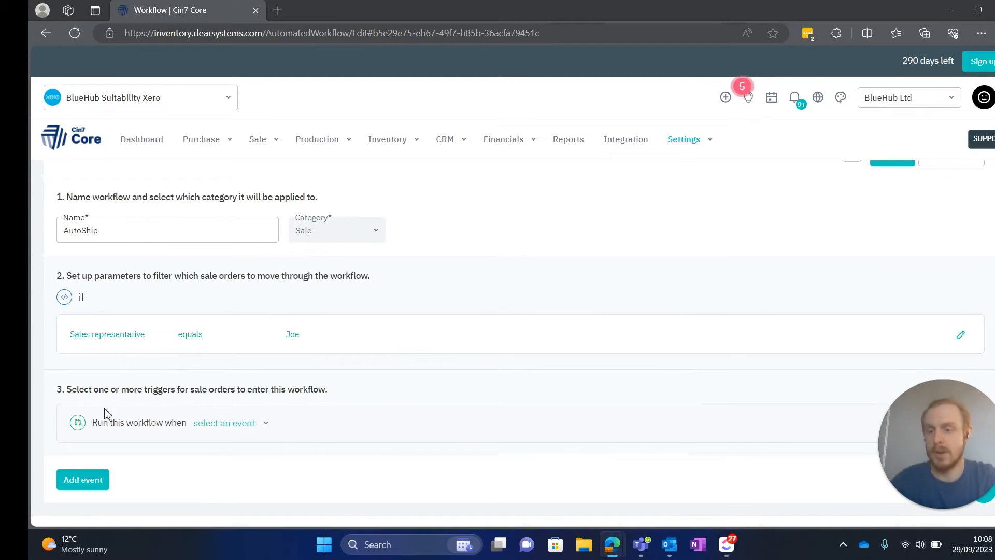
{"action": "left_click", "coordinate": [224, 427]}
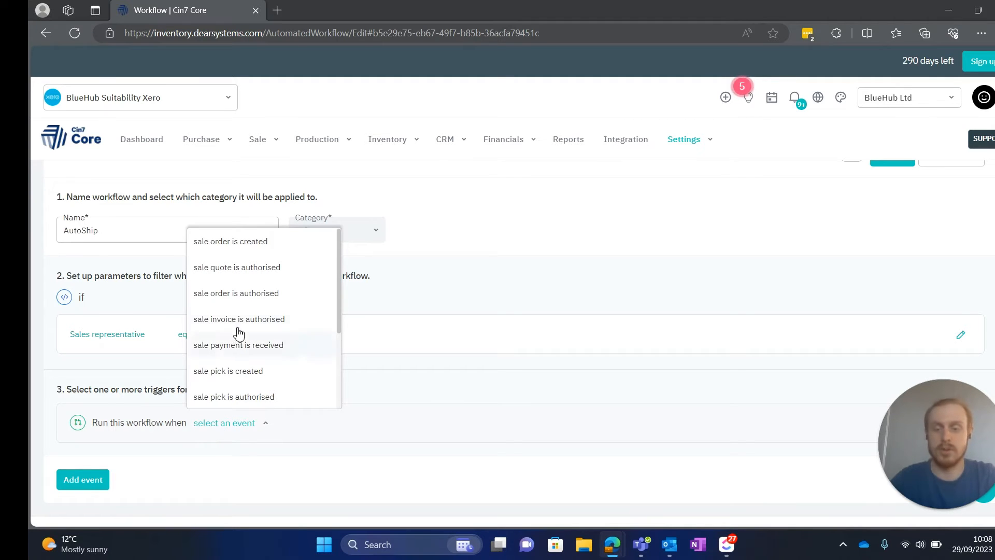
{"action": "scroll", "coordinate": [237, 331], "scroll_direction": "down", "scroll_amount": 1}
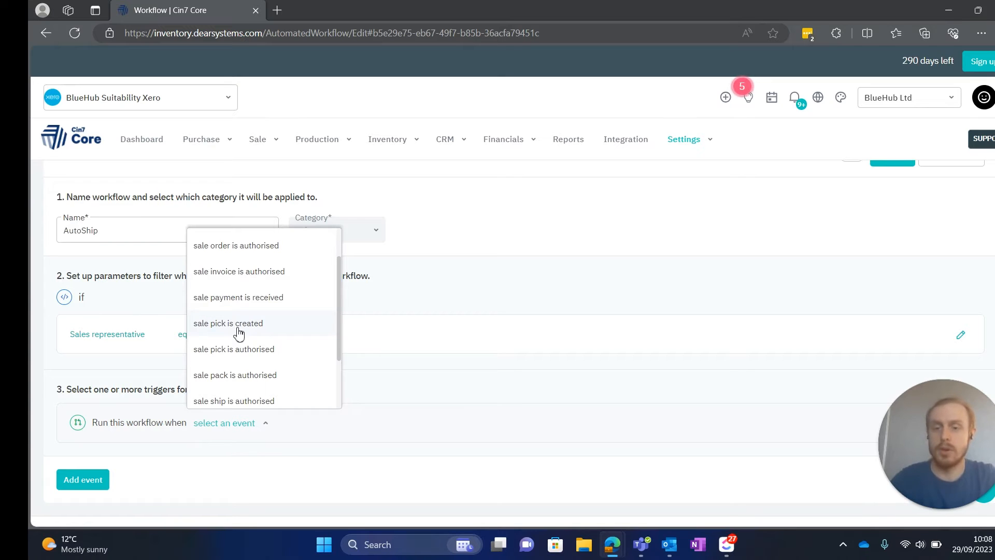
{"action": "scroll", "coordinate": [238, 334], "scroll_direction": "up", "scroll_amount": 1}
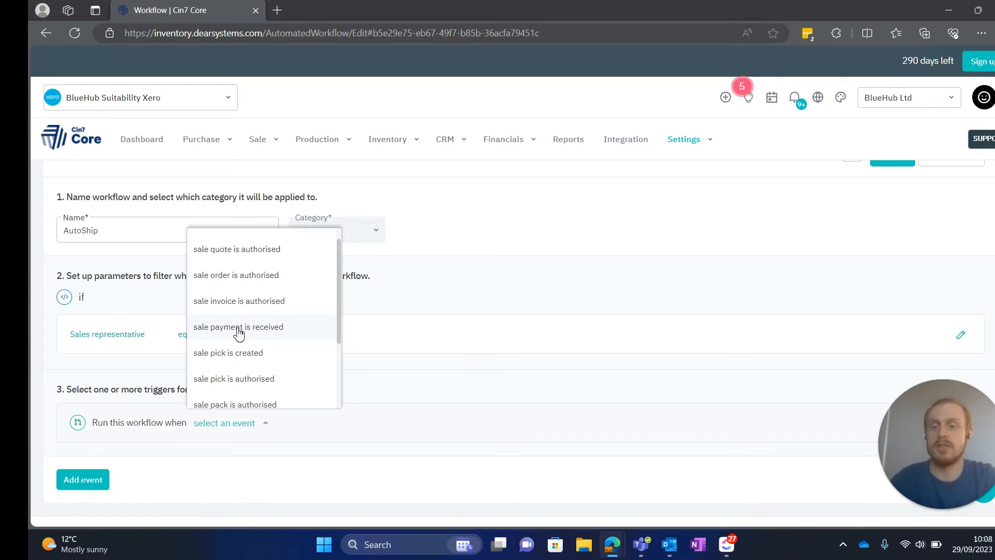
{"action": "scroll", "coordinate": [238, 333], "scroll_direction": "down", "scroll_amount": 3}
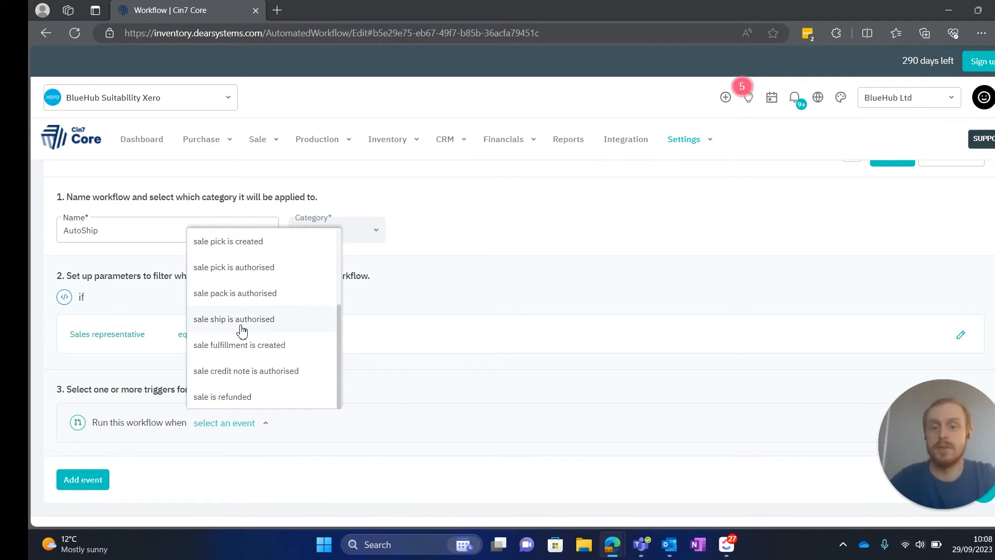
{"action": "left_click", "coordinate": [242, 319]}
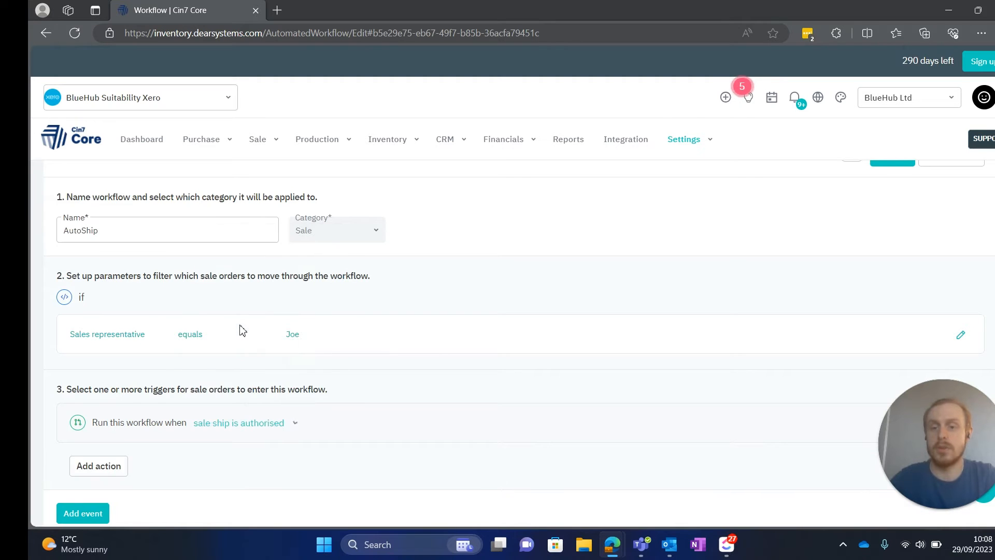
Add an action to the trigger, leave it applying for any conditions, and set it to notify
{"action": "scroll", "coordinate": [370, 400], "scroll_direction": "down", "scroll_amount": 2}
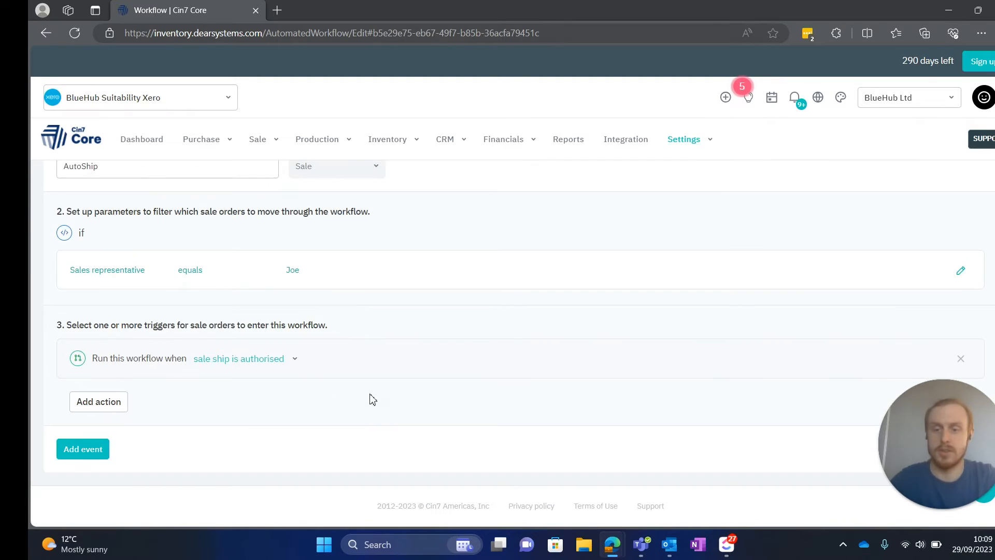
{"action": "left_click", "coordinate": [108, 404]}
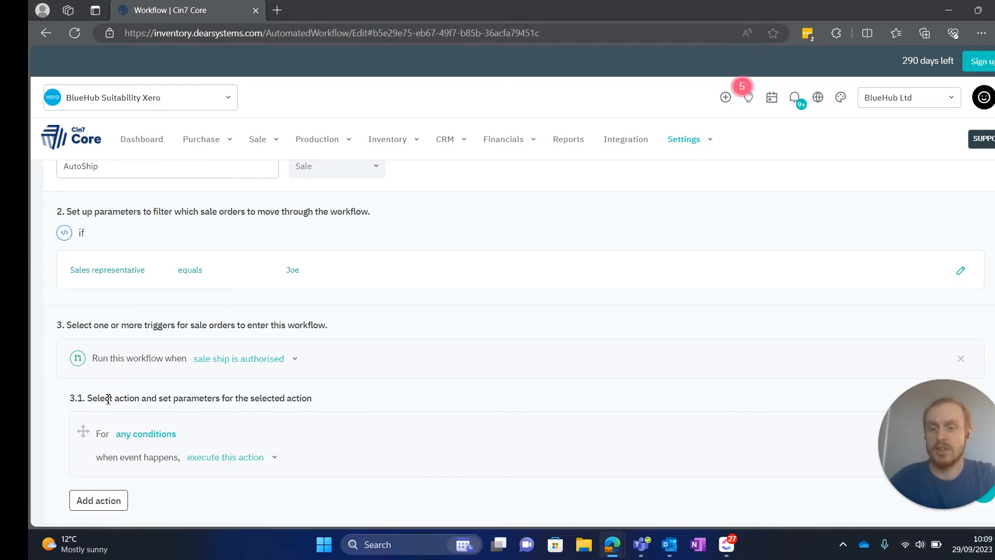
{"action": "scroll", "coordinate": [191, 422], "scroll_direction": "down", "scroll_amount": 1}
{"action": "scroll", "coordinate": [190, 422], "scroll_direction": "down", "scroll_amount": 1}
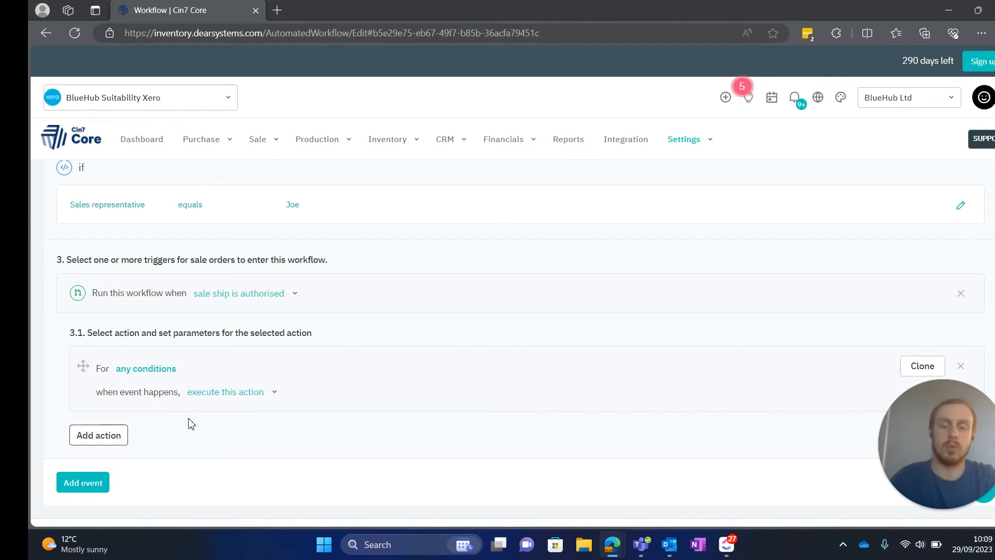
{"action": "left_click", "coordinate": [149, 374]}
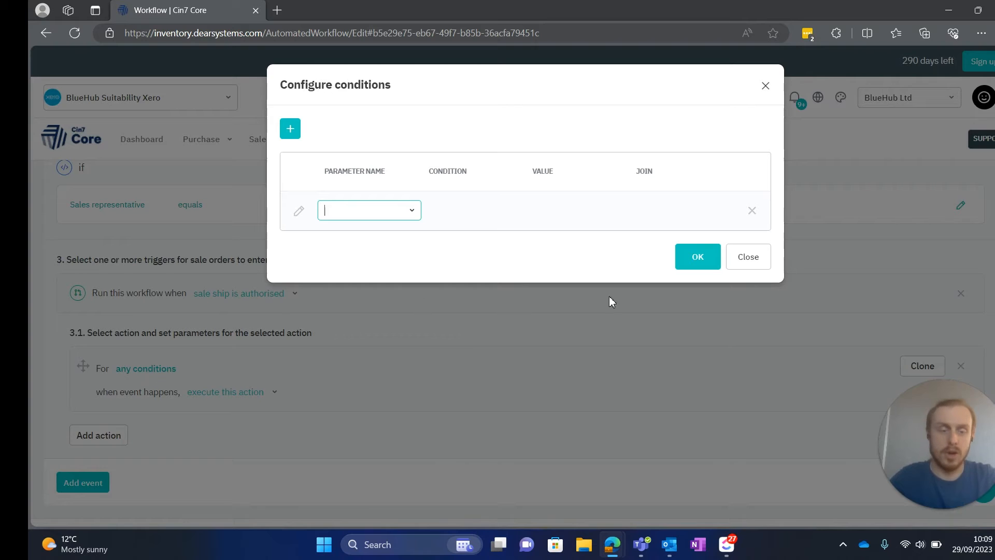
{"action": "left_click", "coordinate": [754, 257]}
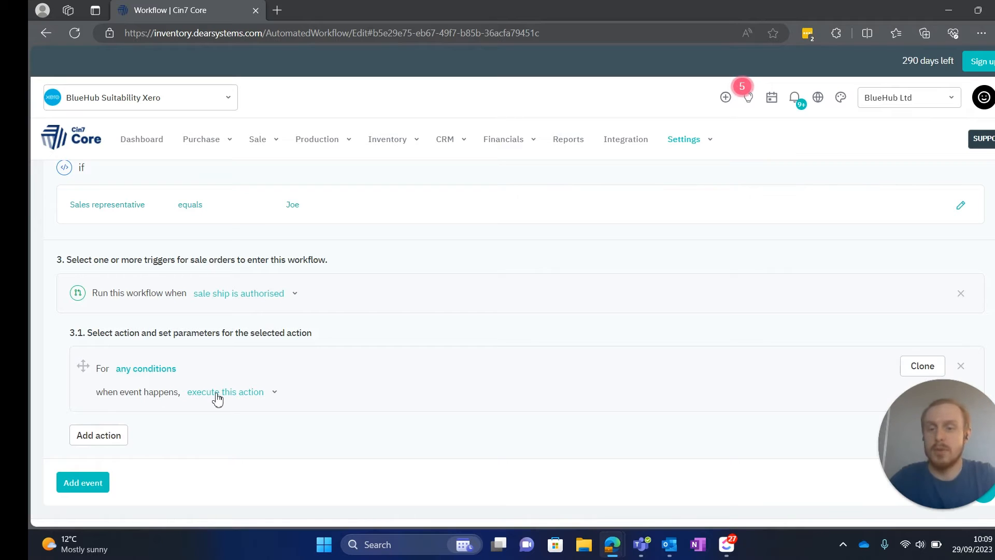
{"action": "left_click", "coordinate": [236, 399]}
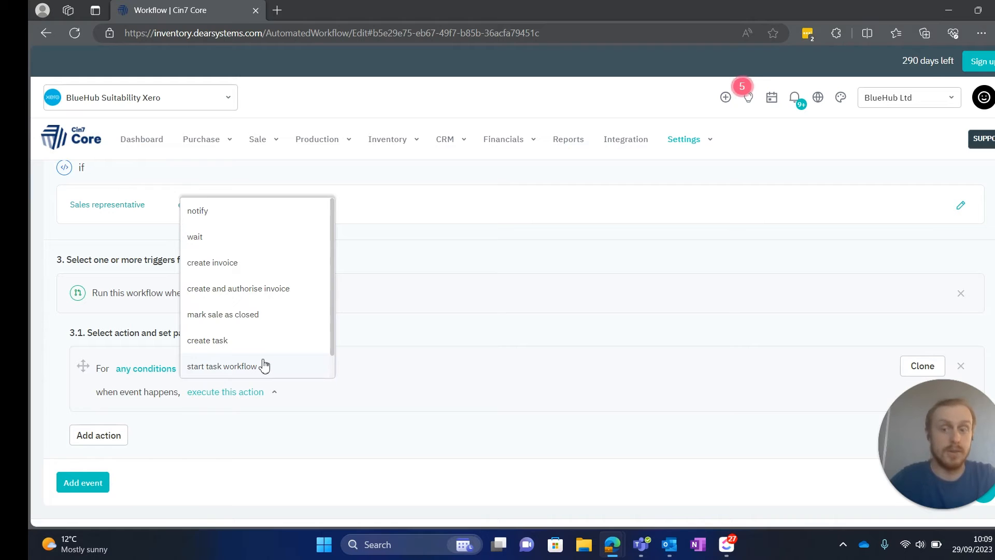
{"action": "left_click", "coordinate": [220, 211]}
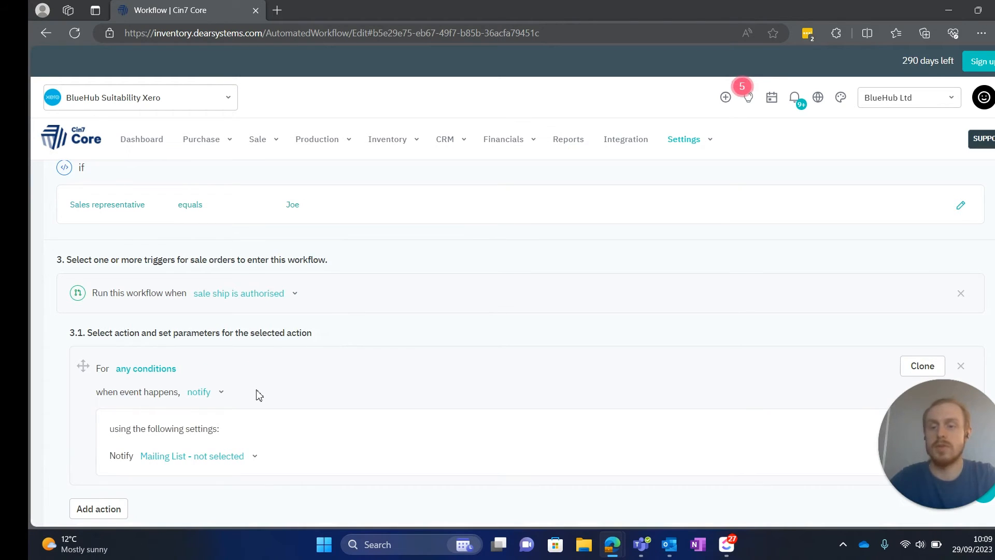
Set the notify action's recipient to customer, after checking the available mailing lists
{"action": "scroll", "coordinate": [258, 394], "scroll_direction": "down", "scroll_amount": 2}
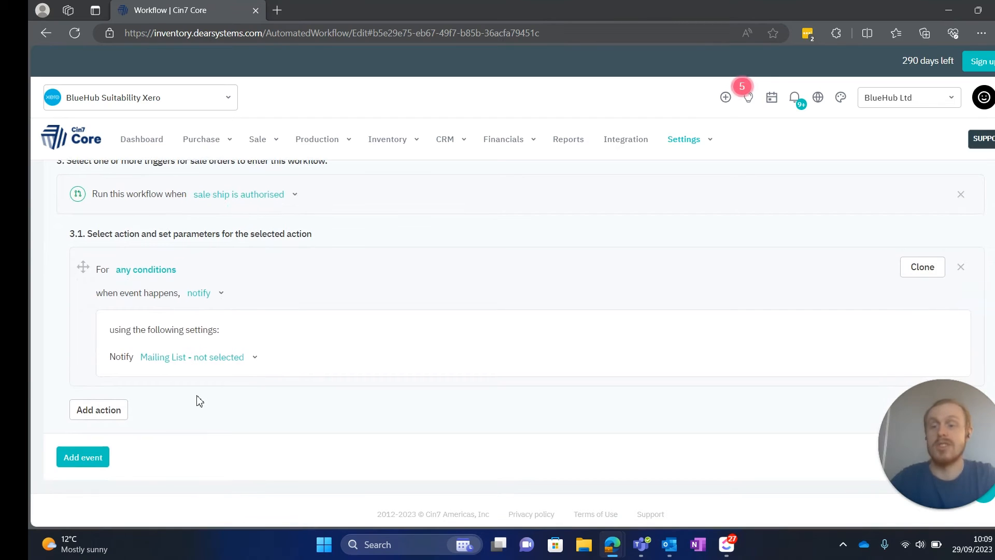
{"action": "left_click", "coordinate": [182, 362]}
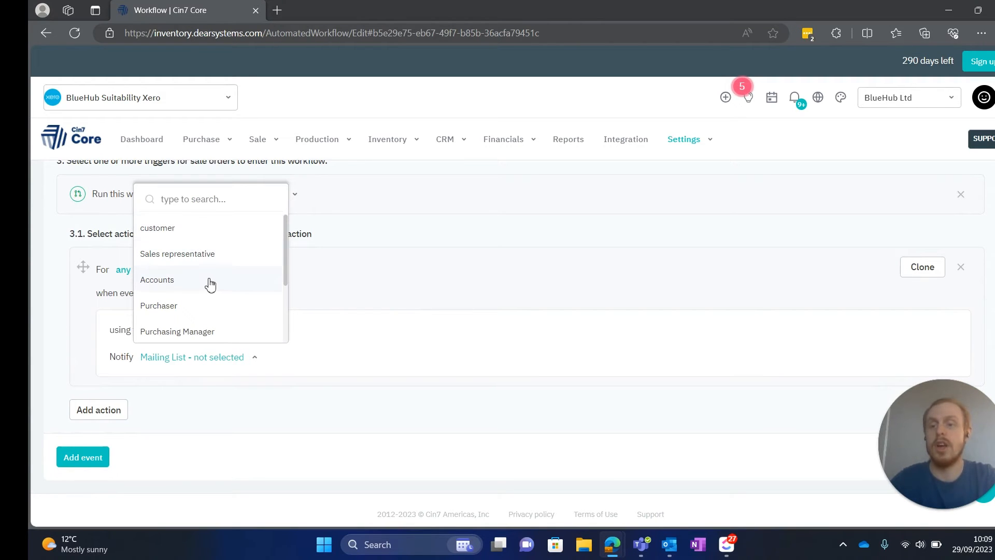
{"action": "scroll", "coordinate": [209, 284], "scroll_direction": "down", "scroll_amount": 2}
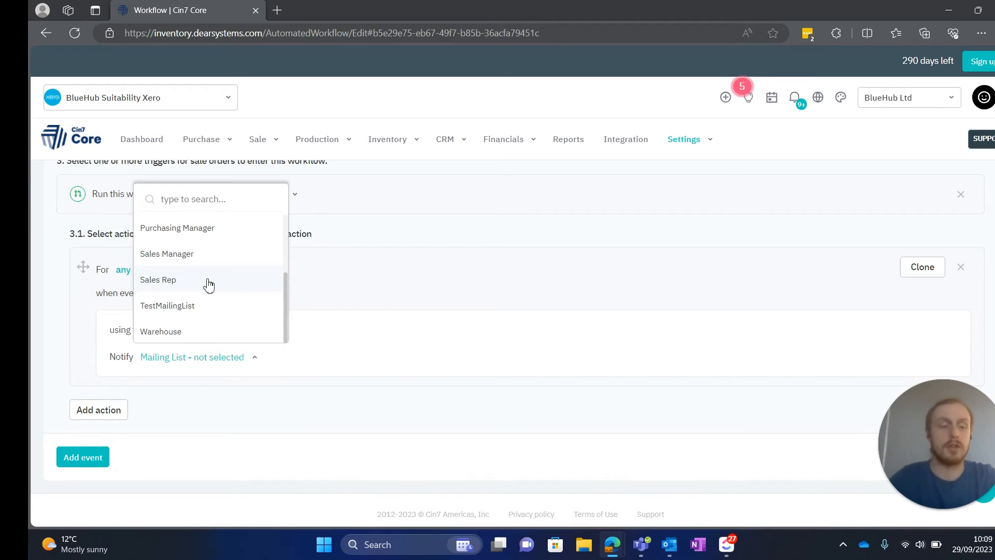
{"action": "scroll", "coordinate": [209, 284], "scroll_direction": "up", "scroll_amount": 2}
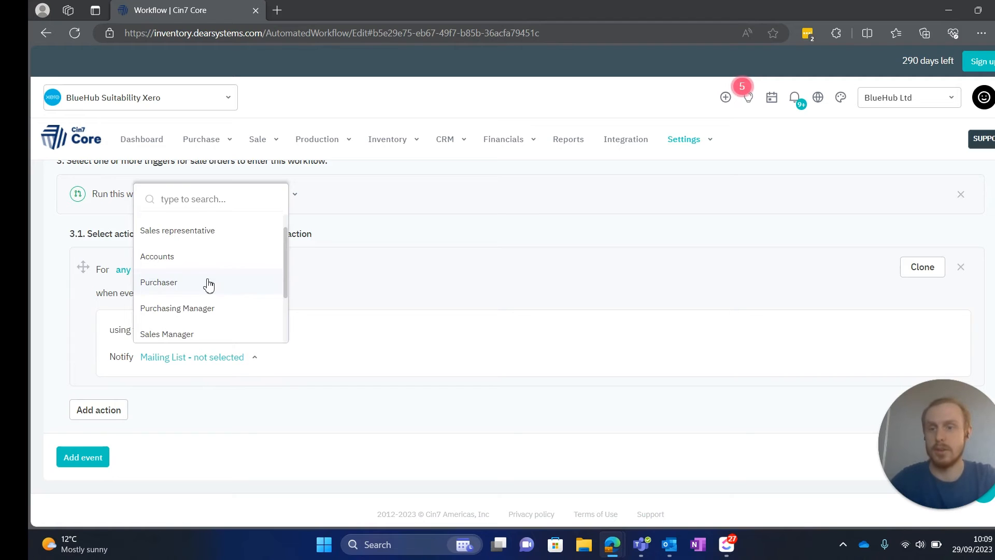
{"action": "scroll", "coordinate": [207, 281], "scroll_direction": "up", "scroll_amount": 1}
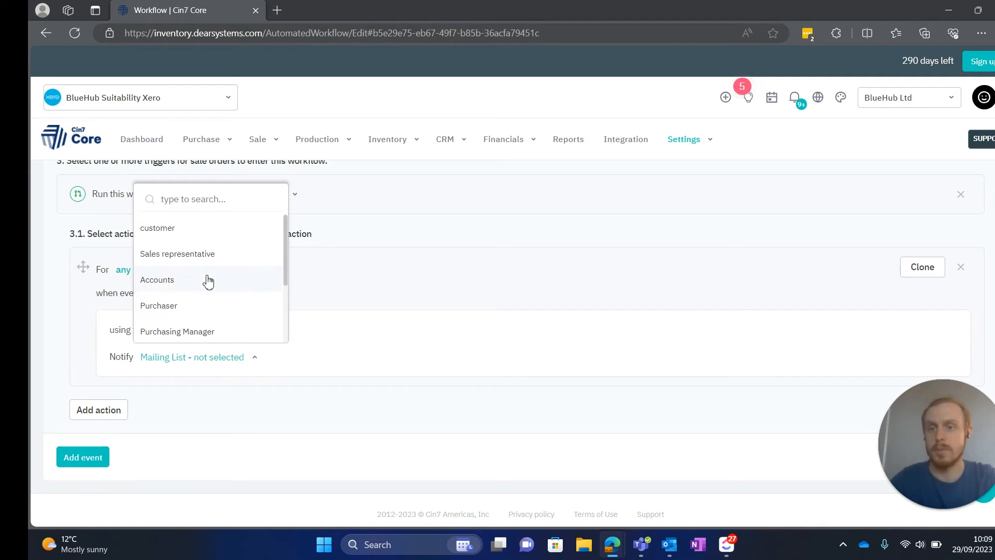
{"action": "left_click", "coordinate": [190, 232]}
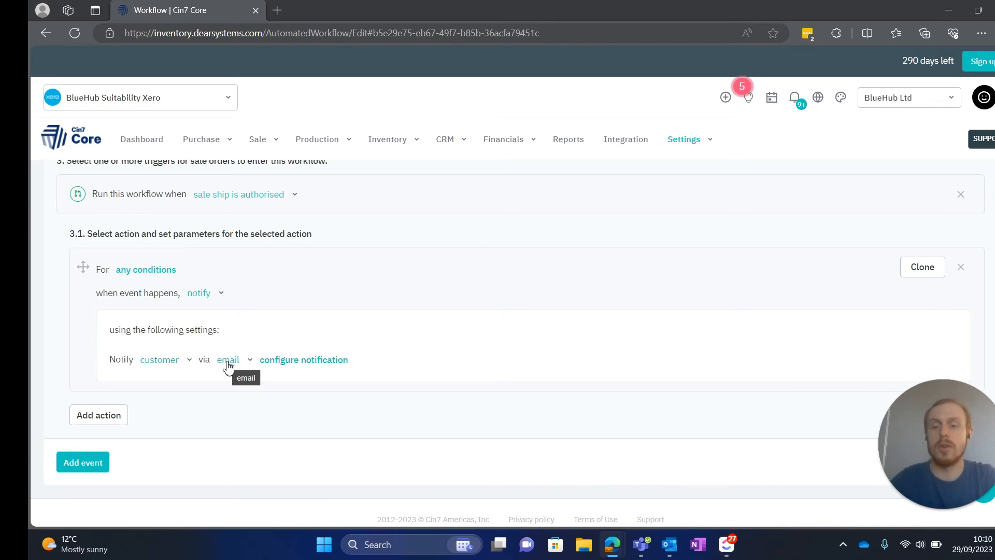
Open the customer email notification's configuration and set its subject to "Sale has been shipped - [[SaleOrderNumber]]", using the sale order number placeholder
{"action": "left_click", "coordinate": [288, 361]}
{"action": "left_click", "coordinate": [381, 150]}
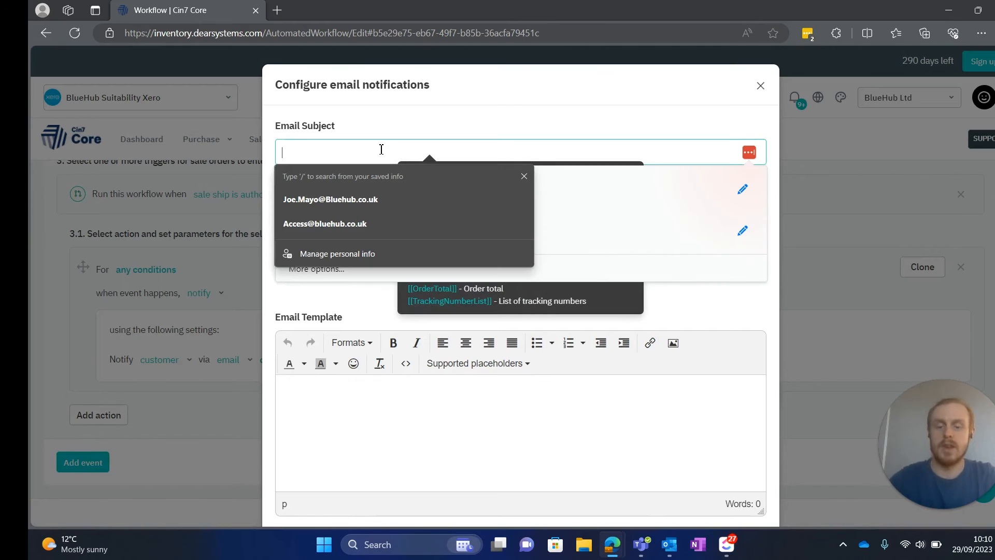
{"action": "type", "text": "Sale ha"}
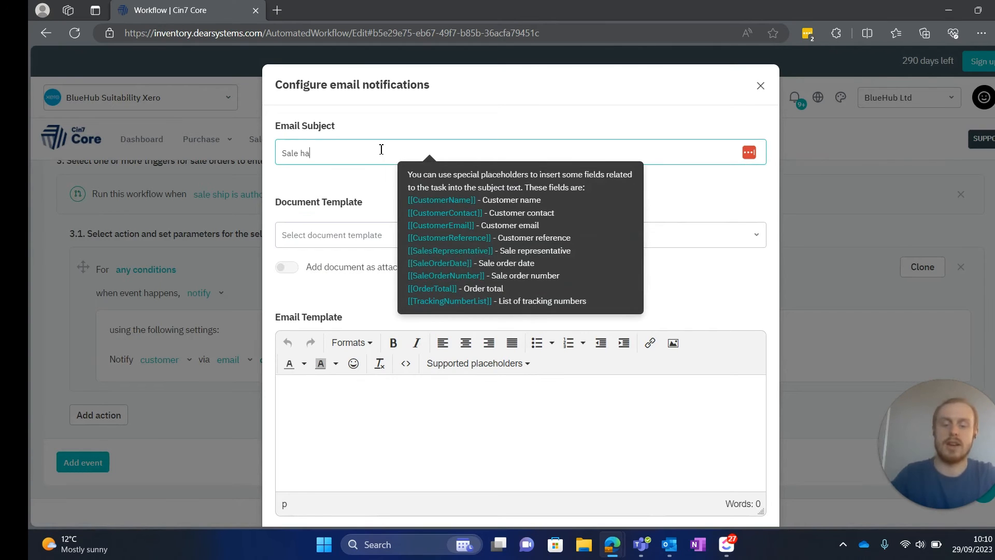
{"action": "type", "text": "s been sho"}
{"action": "type", "text": "pped -"}
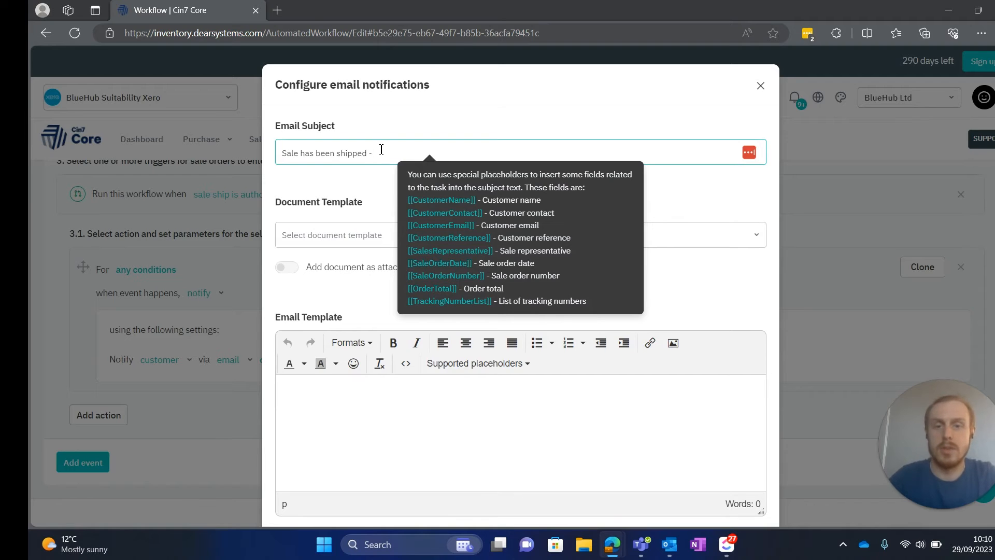
{"action": "left_click", "coordinate": [447, 276]}
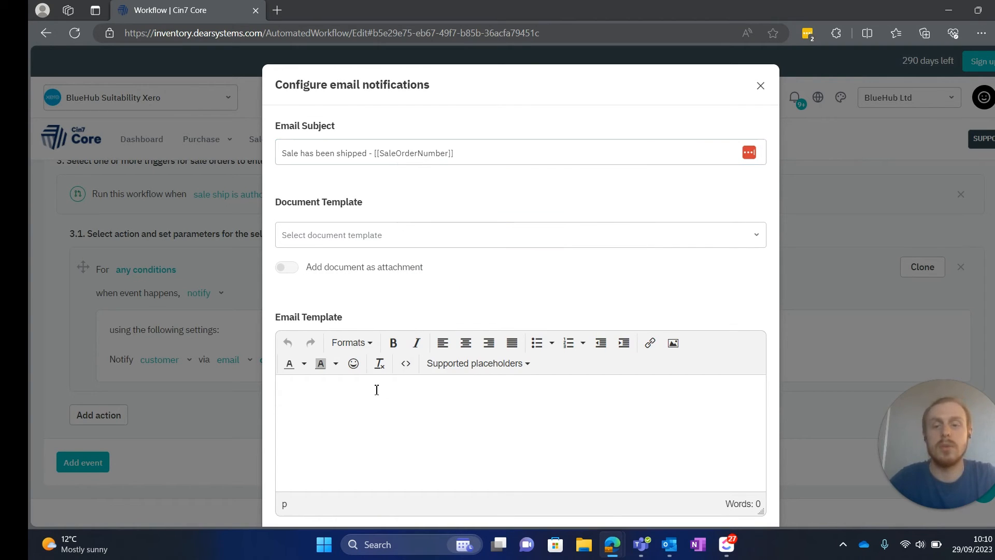
Choose Box Label as the notification's document template and enable adding the document as an attachment
{"action": "left_click", "coordinate": [321, 238]}
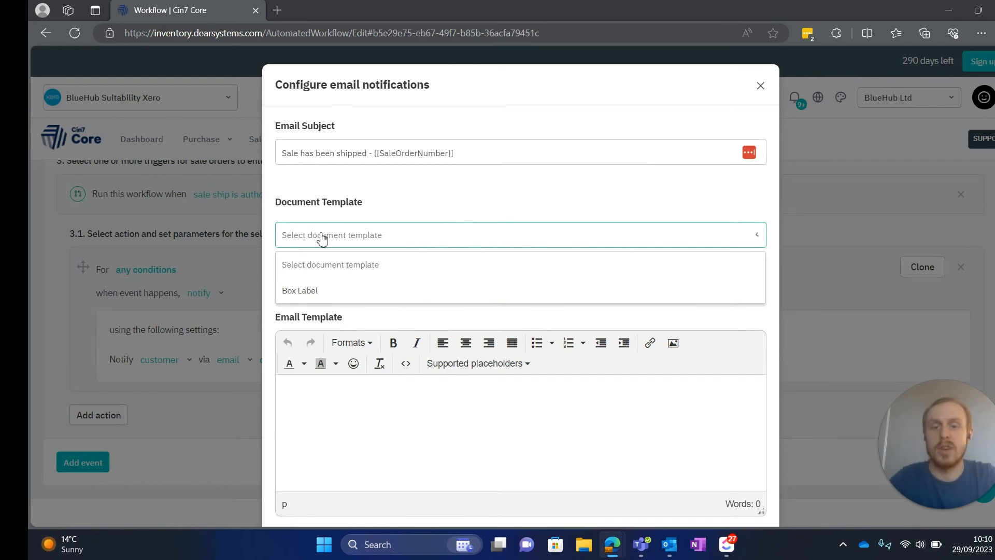
{"action": "left_click", "coordinate": [332, 291]}
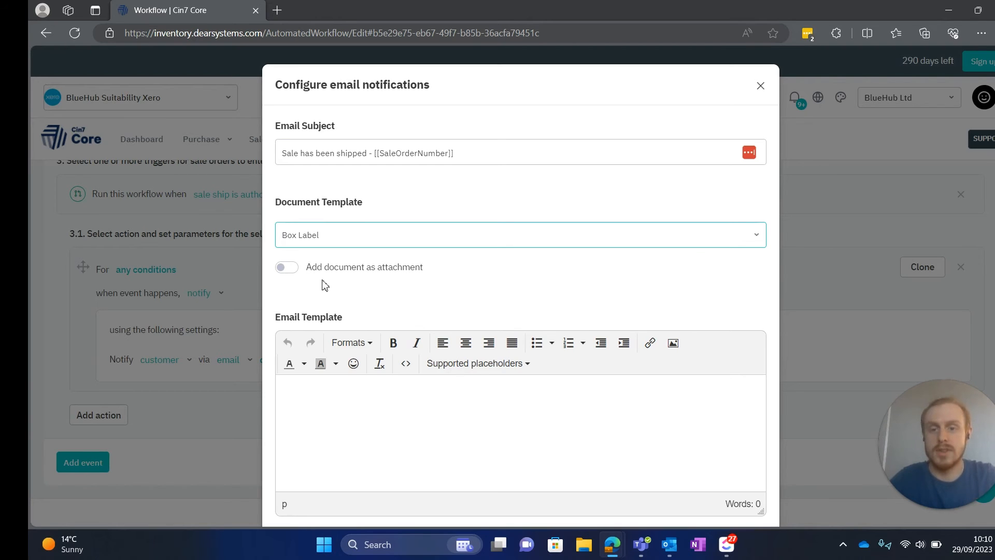
{"action": "left_click", "coordinate": [288, 268]}
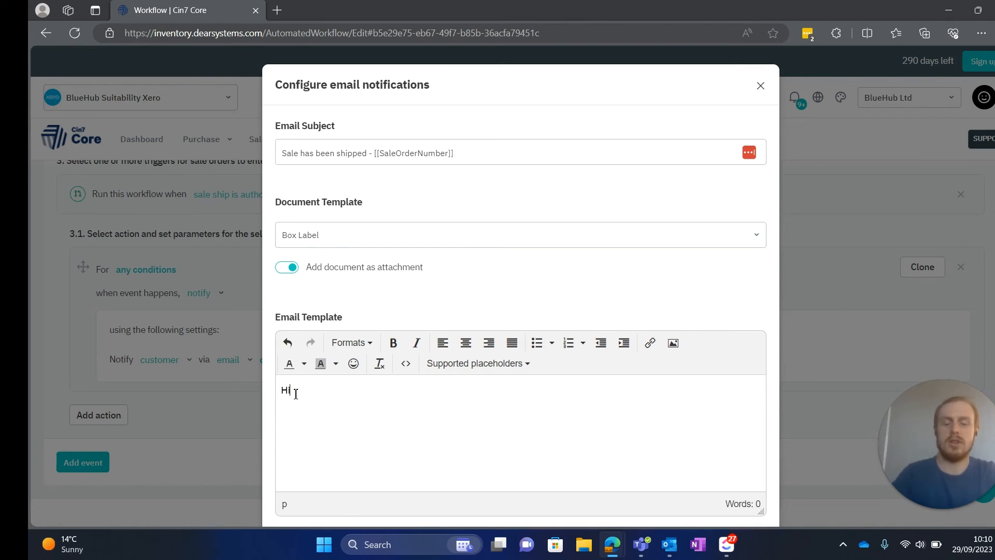
Write the email body "Hi [[CustomerName]]," followed by "Your sale has been shipped - [[SaleOrderNumber]]" using placeholders, and save the notification
{"action": "left_click", "coordinate": [466, 365]}
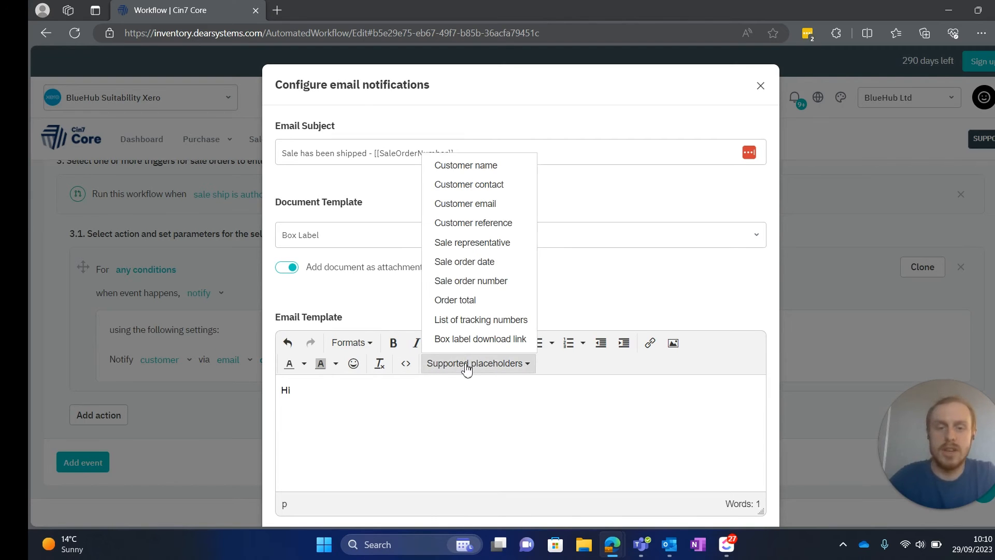
{"action": "left_click", "coordinate": [464, 166]}
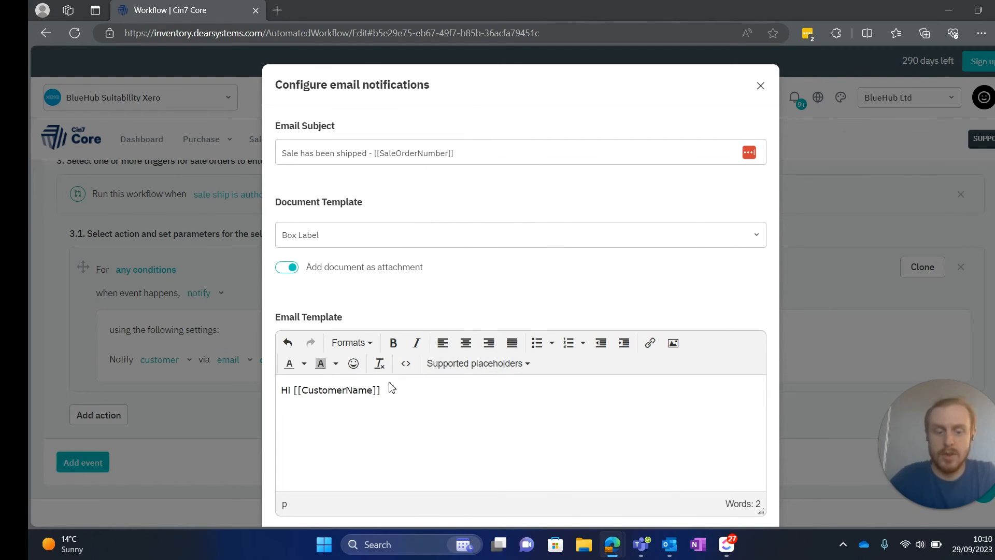
{"action": "type", "text": ",  "}
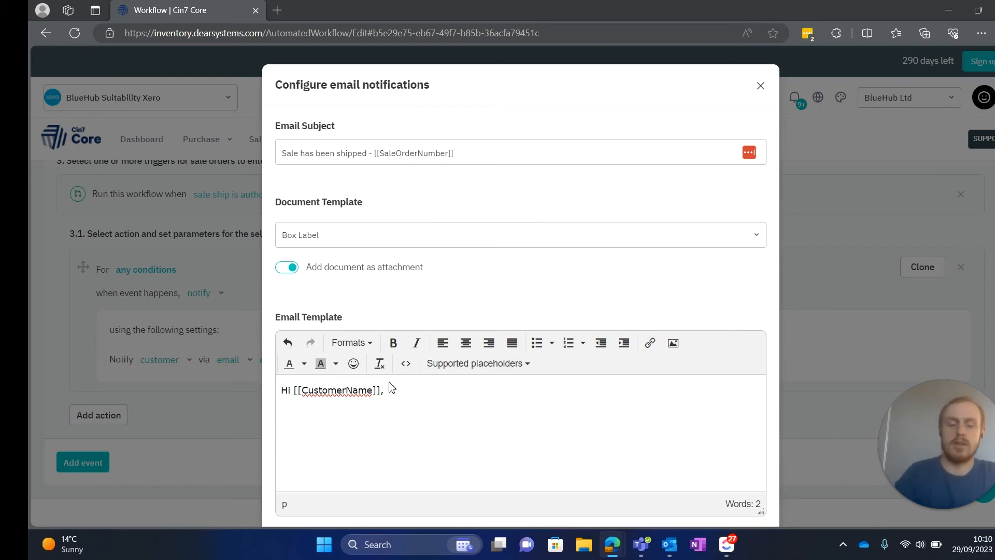
{"action": "type", "text": "Your sale has been shipped -"}
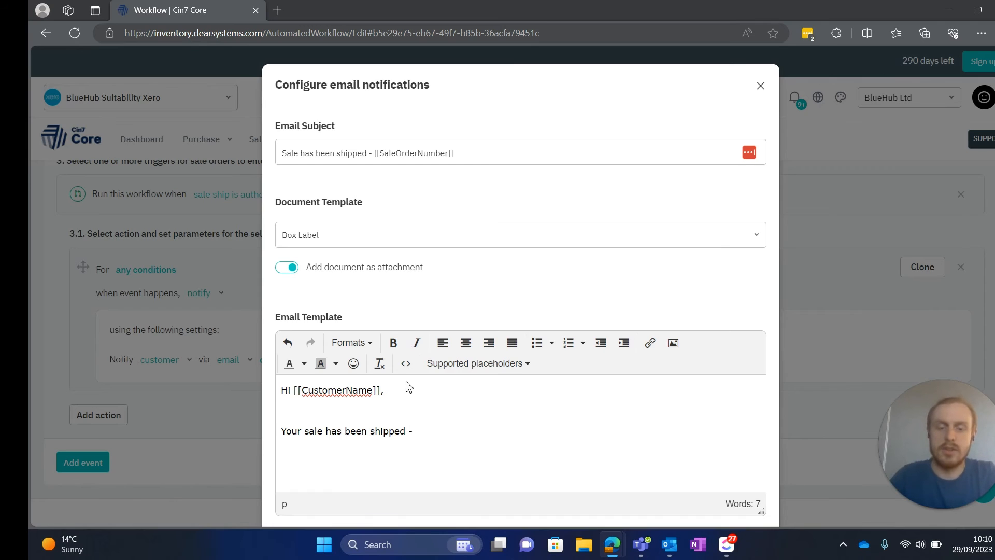
{"action": "left_click", "coordinate": [449, 378]}
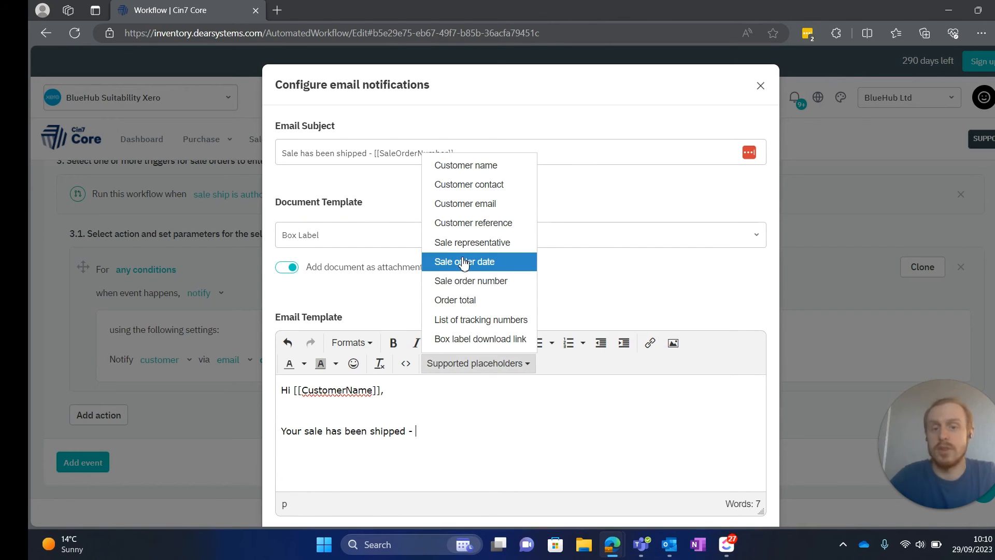
{"action": "left_click", "coordinate": [480, 289]}
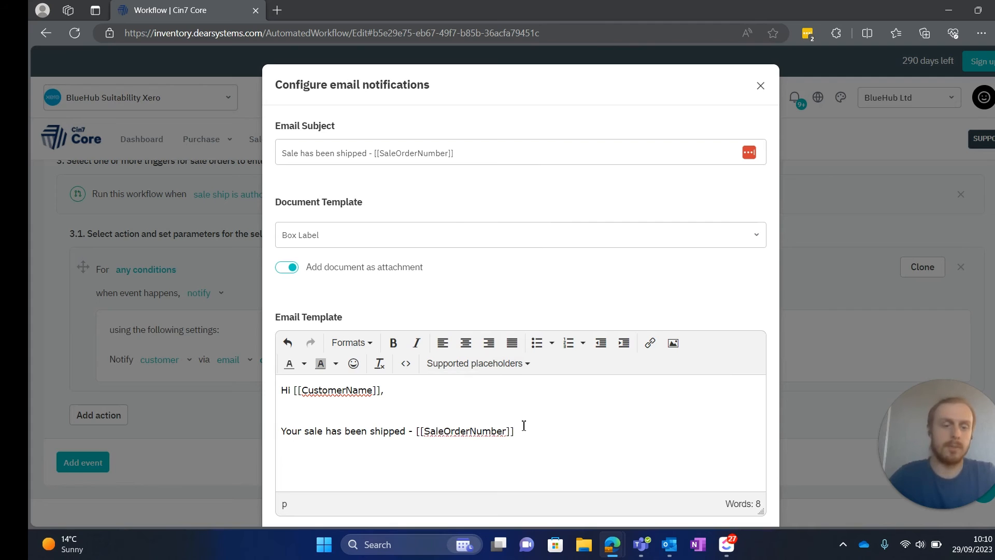
{"action": "scroll", "coordinate": [523, 425], "scroll_direction": "down", "scroll_amount": 2}
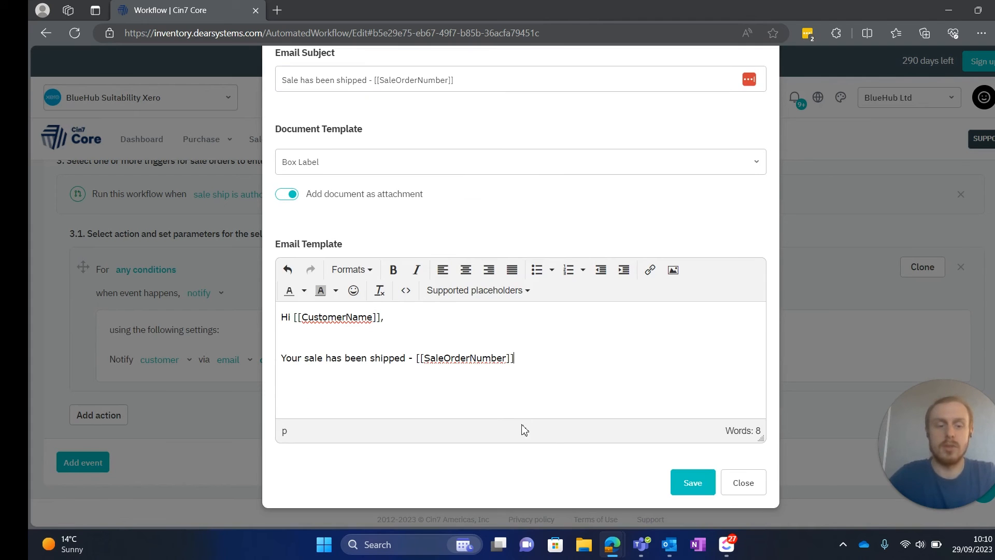
{"action": "left_click", "coordinate": [689, 482]}
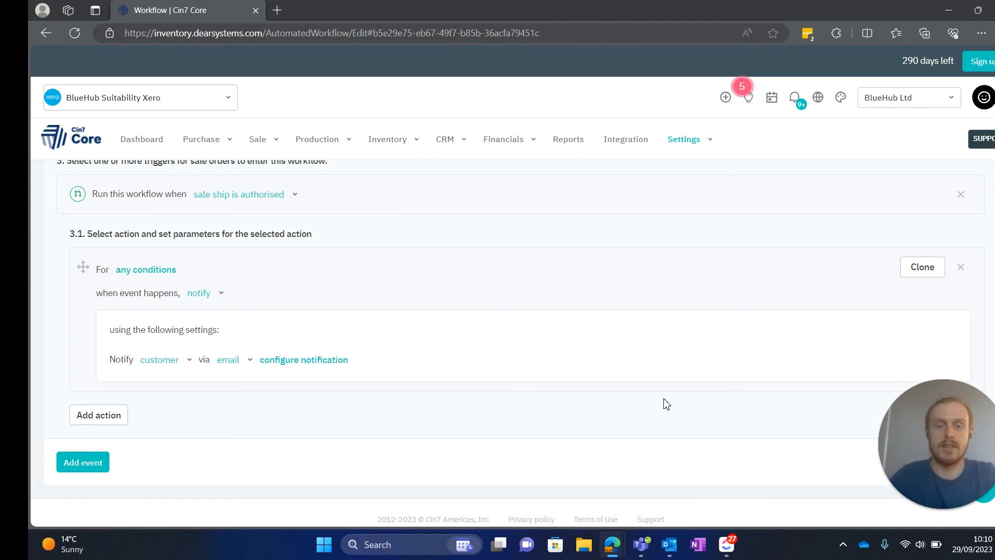
Make the AutoShip sale workflow active and save it
{"action": "scroll", "coordinate": [665, 403], "scroll_direction": "up", "scroll_amount": 3}
{"action": "scroll", "coordinate": [666, 404], "scroll_direction": "up", "scroll_amount": 2}
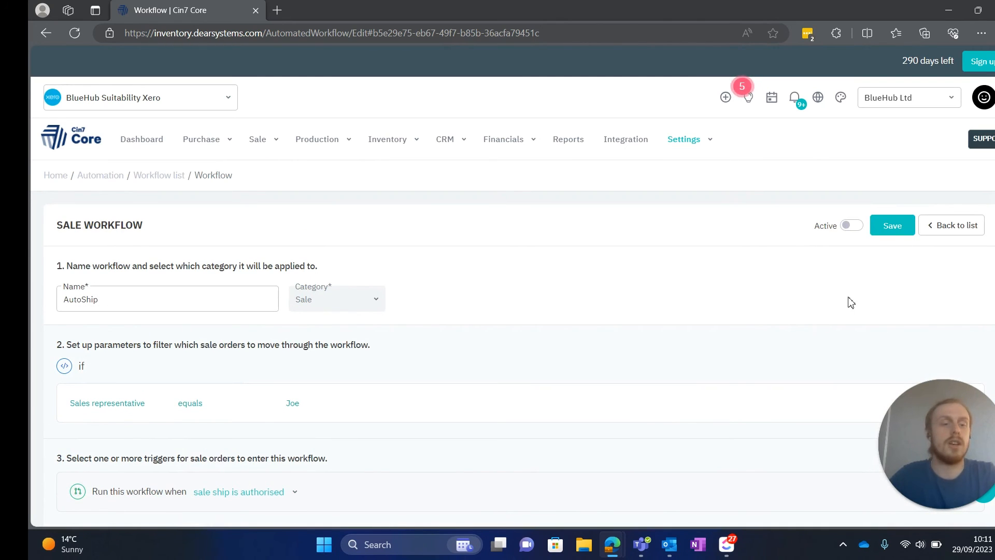
{"action": "left_click", "coordinate": [853, 228]}
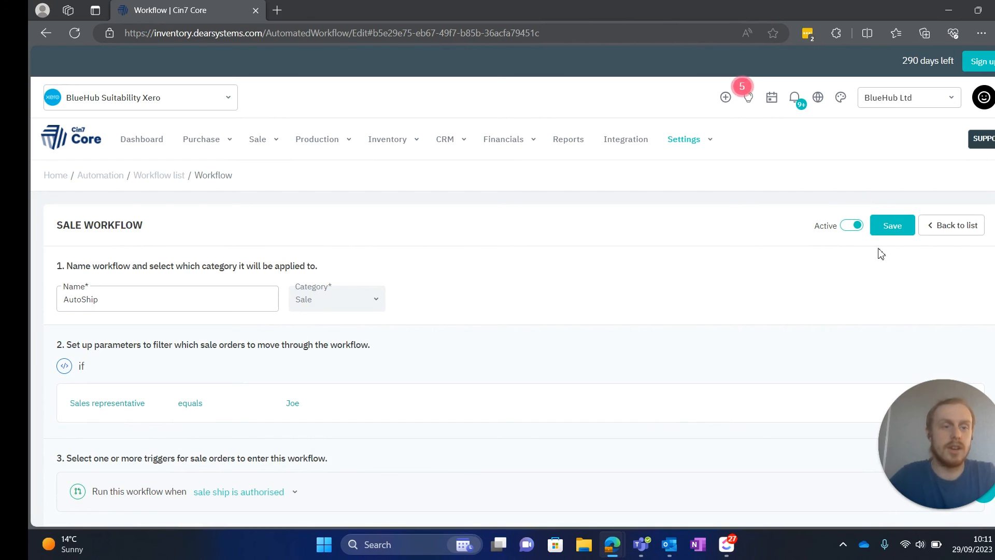
{"action": "left_click", "coordinate": [890, 232]}
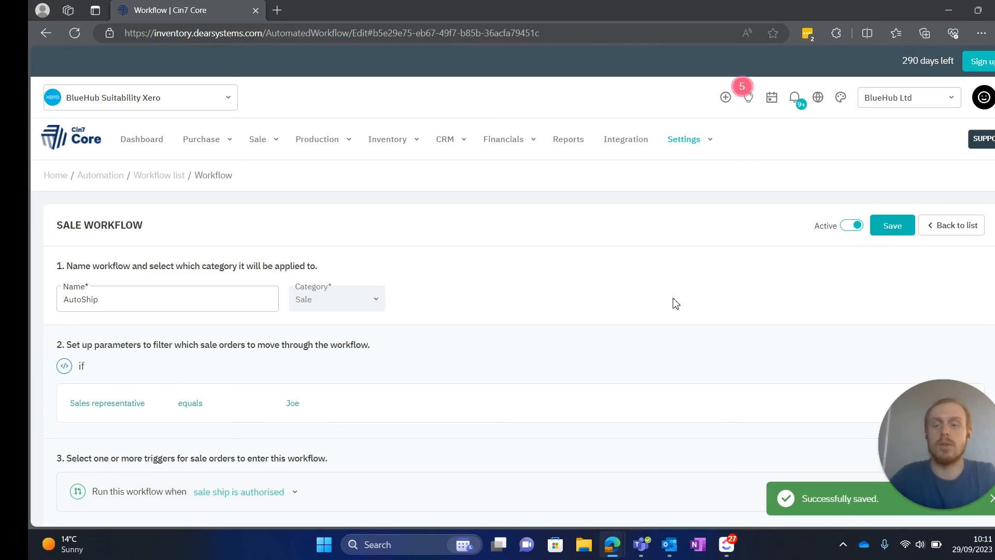
Review the AutoShip workflow's filter, trigger and notification settings, and try to save the workflow again
{"action": "scroll", "coordinate": [675, 303], "scroll_direction": "down", "scroll_amount": 3}
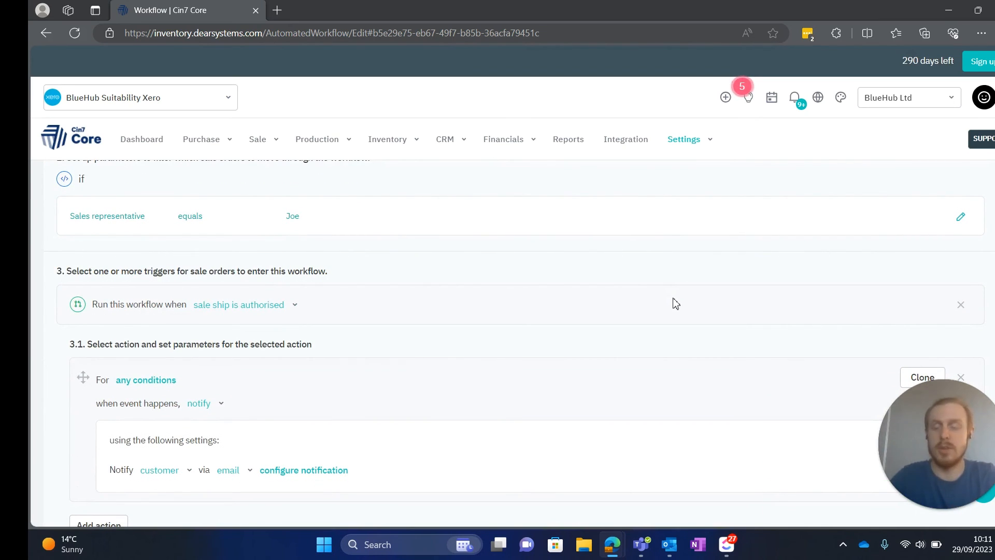
{"action": "scroll", "coordinate": [675, 303], "scroll_direction": "up", "scroll_amount": 1}
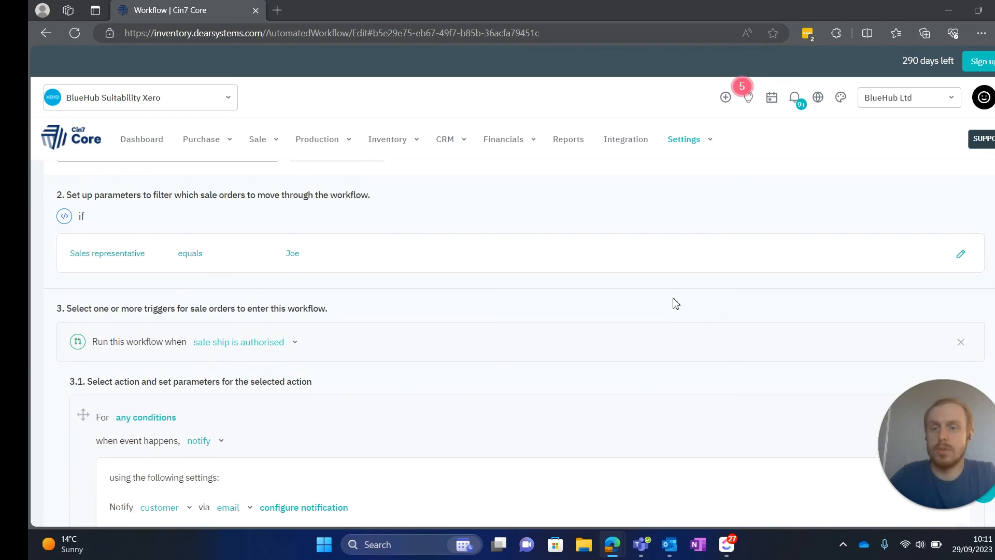
{"action": "scroll", "coordinate": [675, 303], "scroll_direction": "up", "scroll_amount": 2}
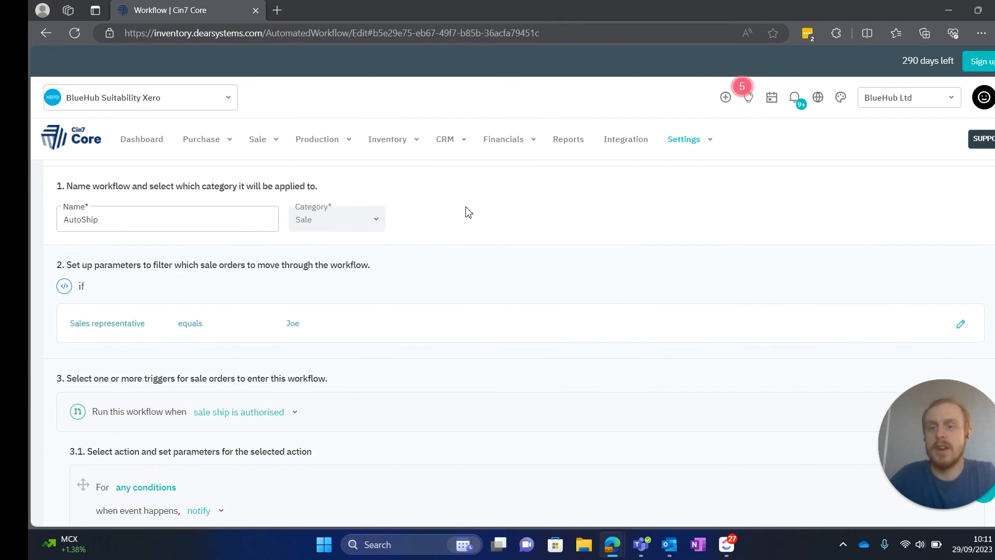
{"action": "scroll", "coordinate": [466, 211], "scroll_direction": "down", "scroll_amount": 2}
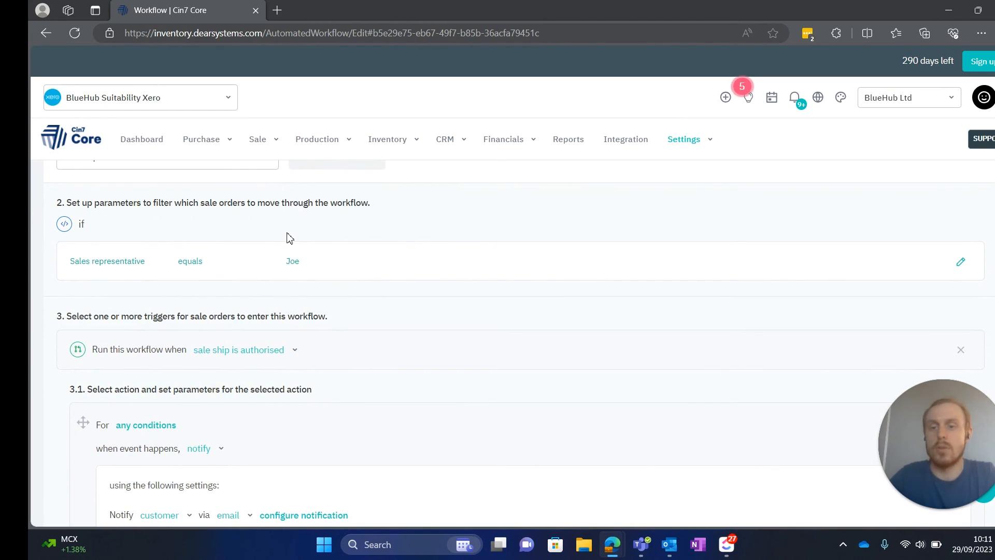
{"action": "scroll", "coordinate": [288, 238], "scroll_direction": "down", "scroll_amount": 4}
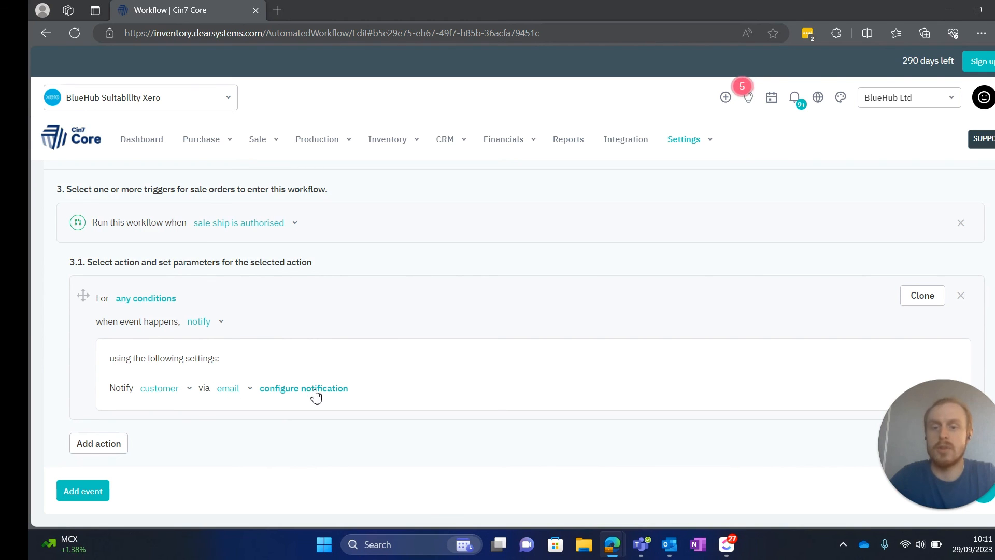
{"action": "scroll", "coordinate": [448, 370], "scroll_direction": "up", "scroll_amount": 5}
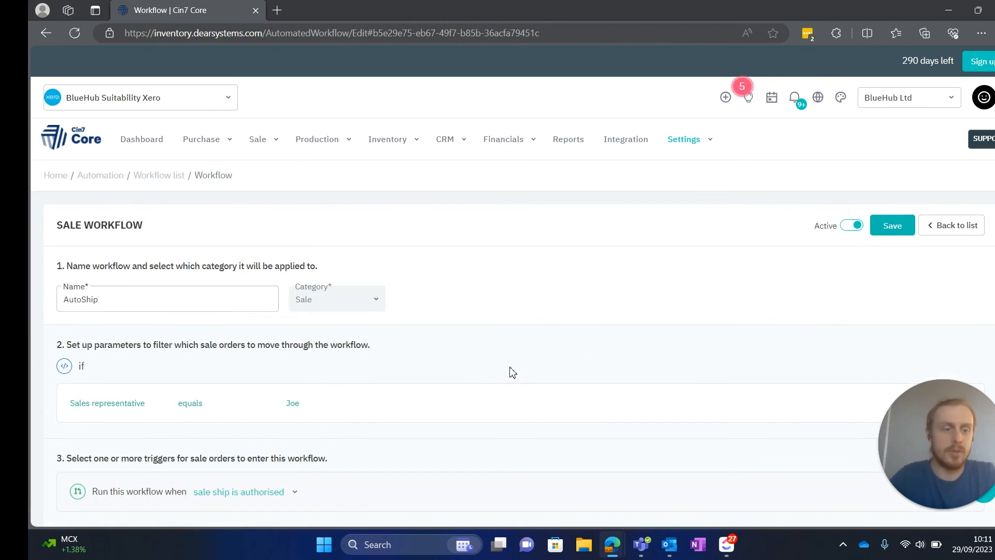
{"action": "left_click", "coordinate": [896, 236]}
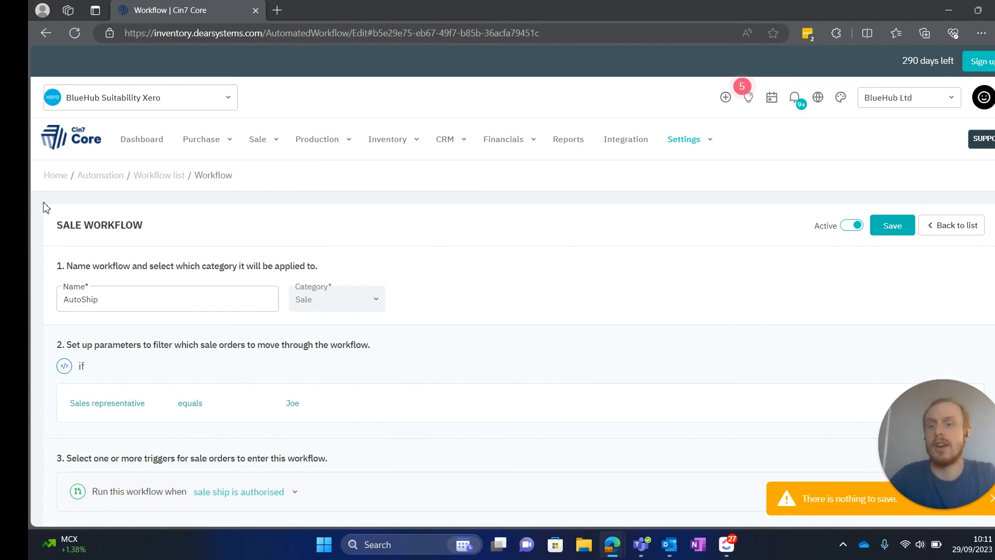